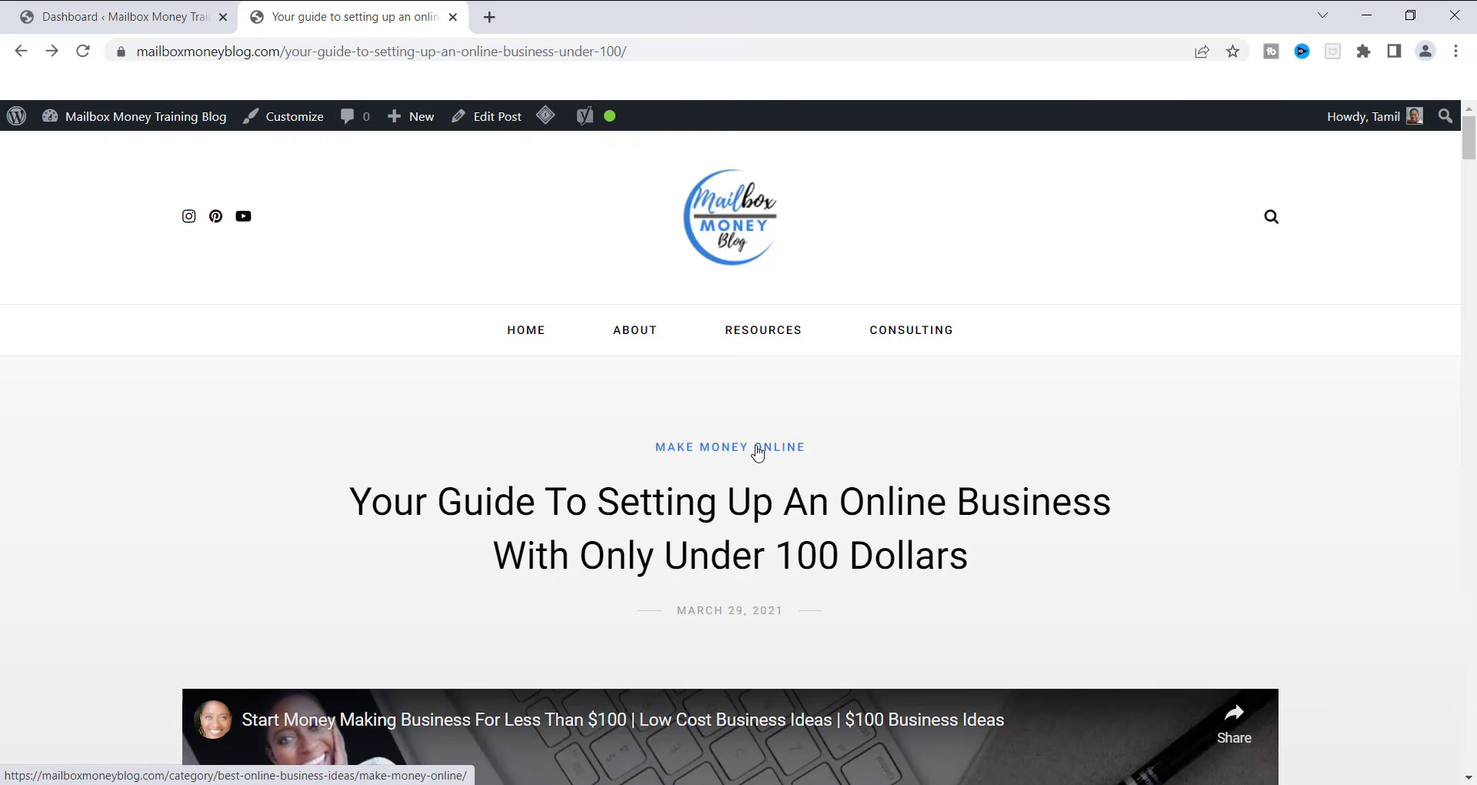
# Open the Make Money Online category archive from the blog post and look through the posts listed there.
pyautogui.click(758, 452)
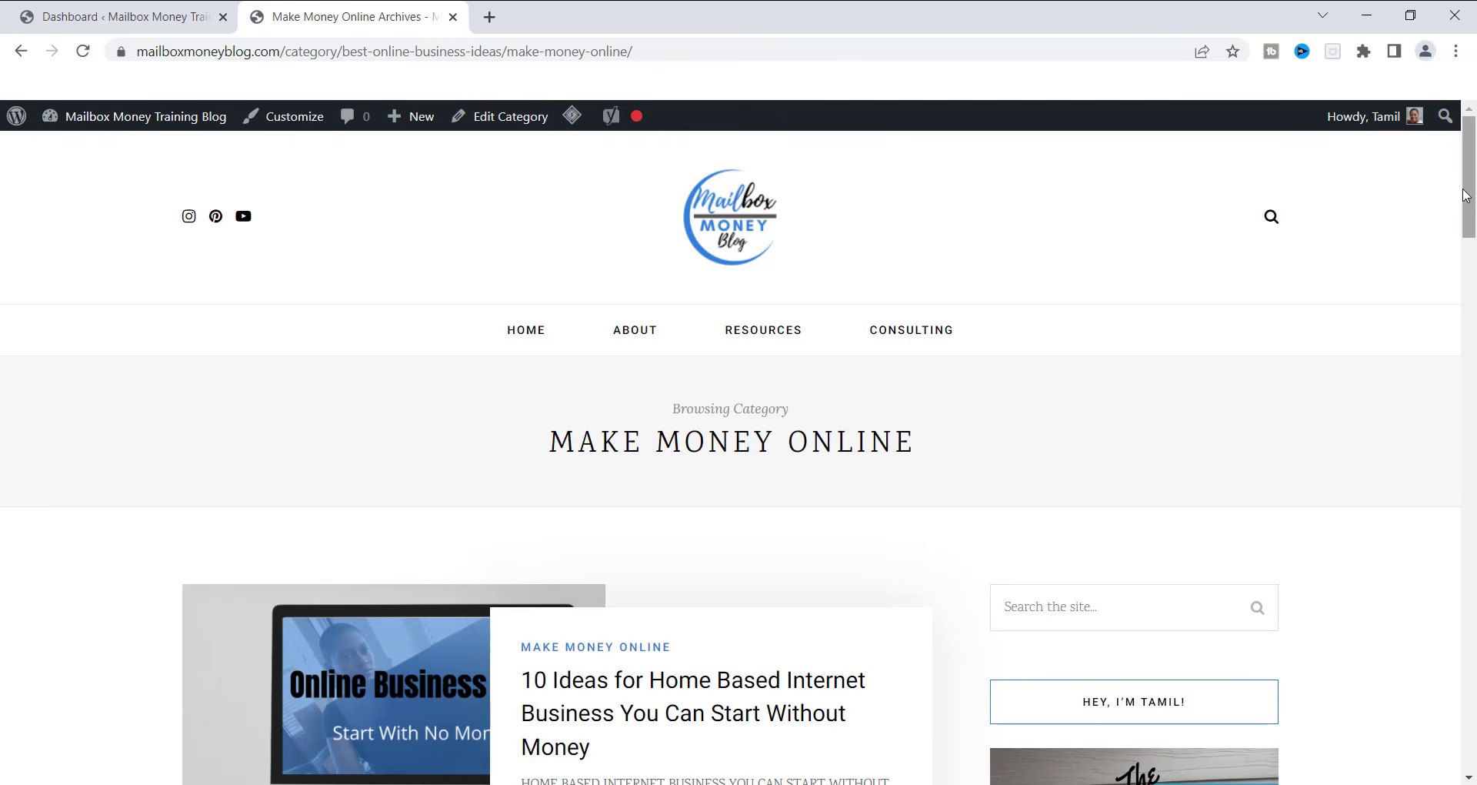
pyautogui.moveTo(1465, 197); pyautogui.dragTo(1465, 284)
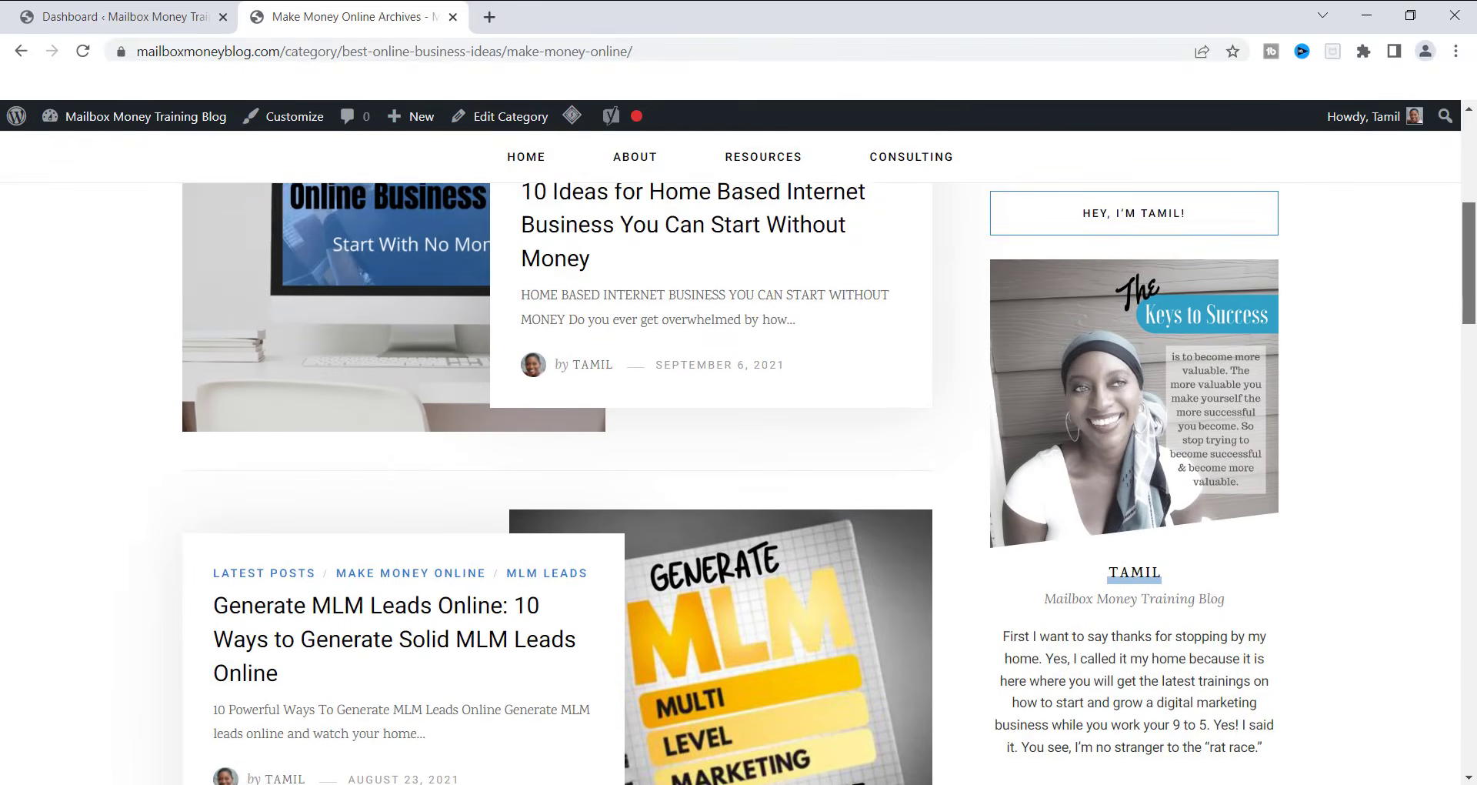
pyautogui.scroll(-4, 1474, 286)
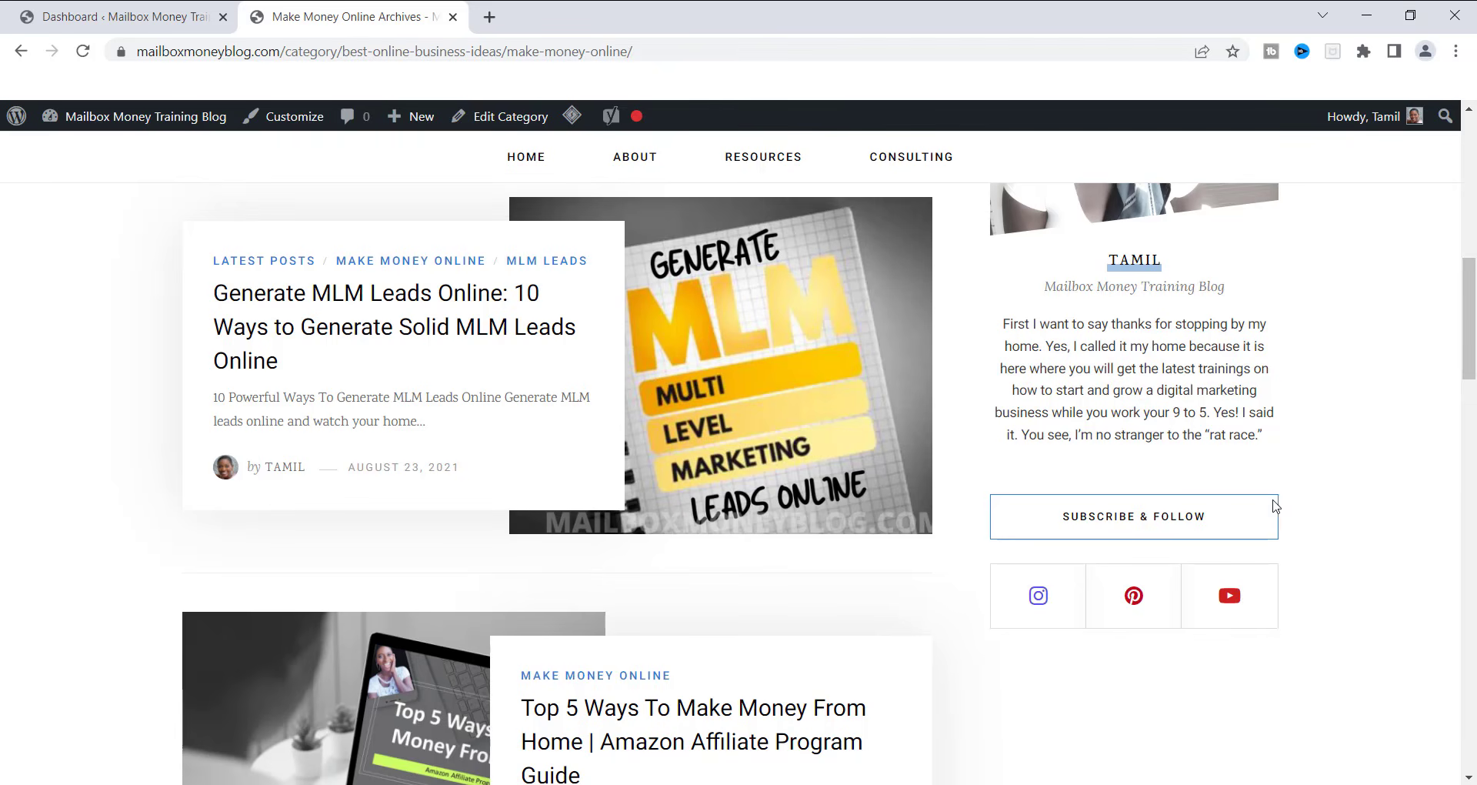
pyautogui.moveTo(1471, 281); pyautogui.dragTo(1473, 371)
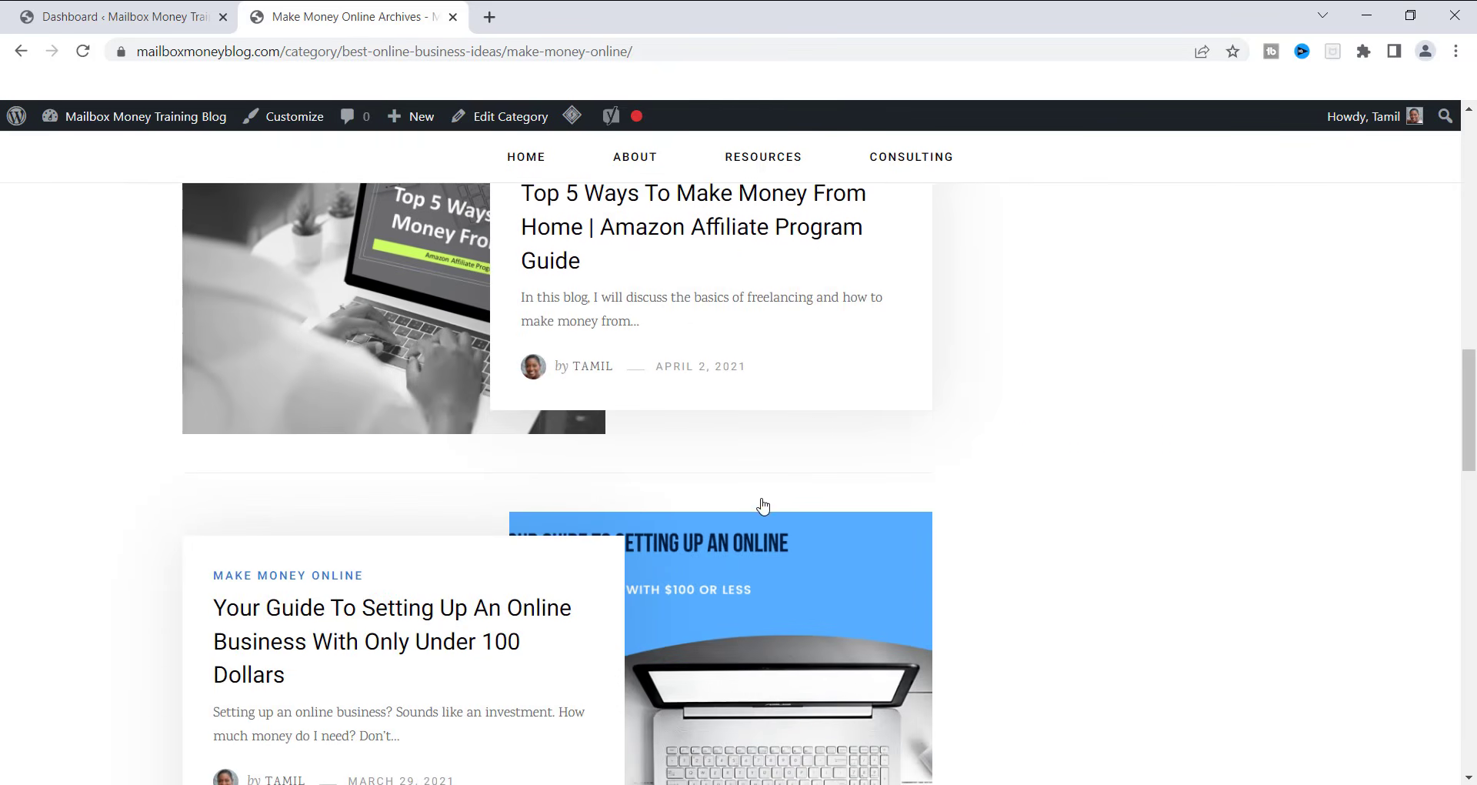
pyautogui.moveTo(1469, 387); pyautogui.dragTo(1467, 321)
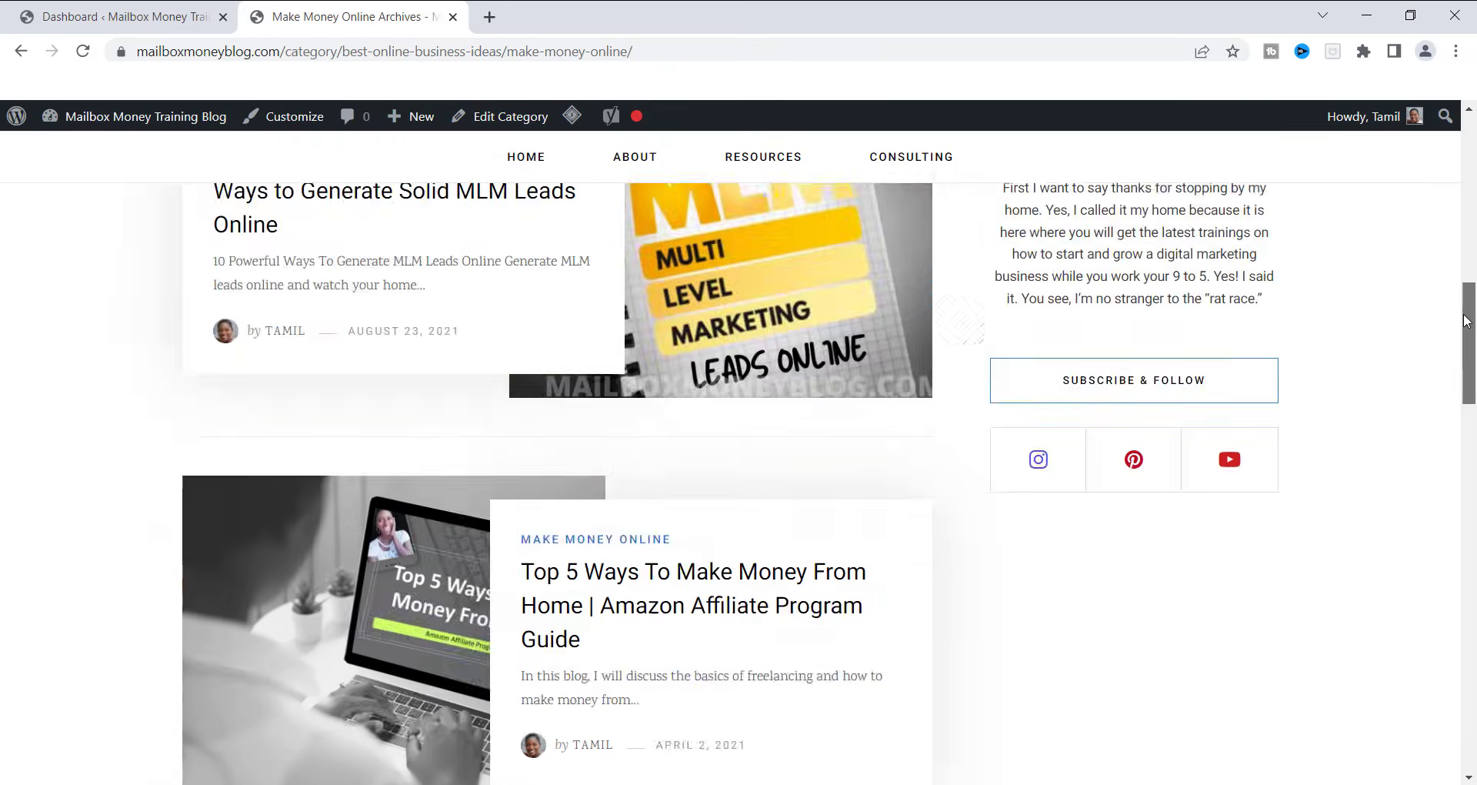
pyautogui.scroll(12, 521, 629)
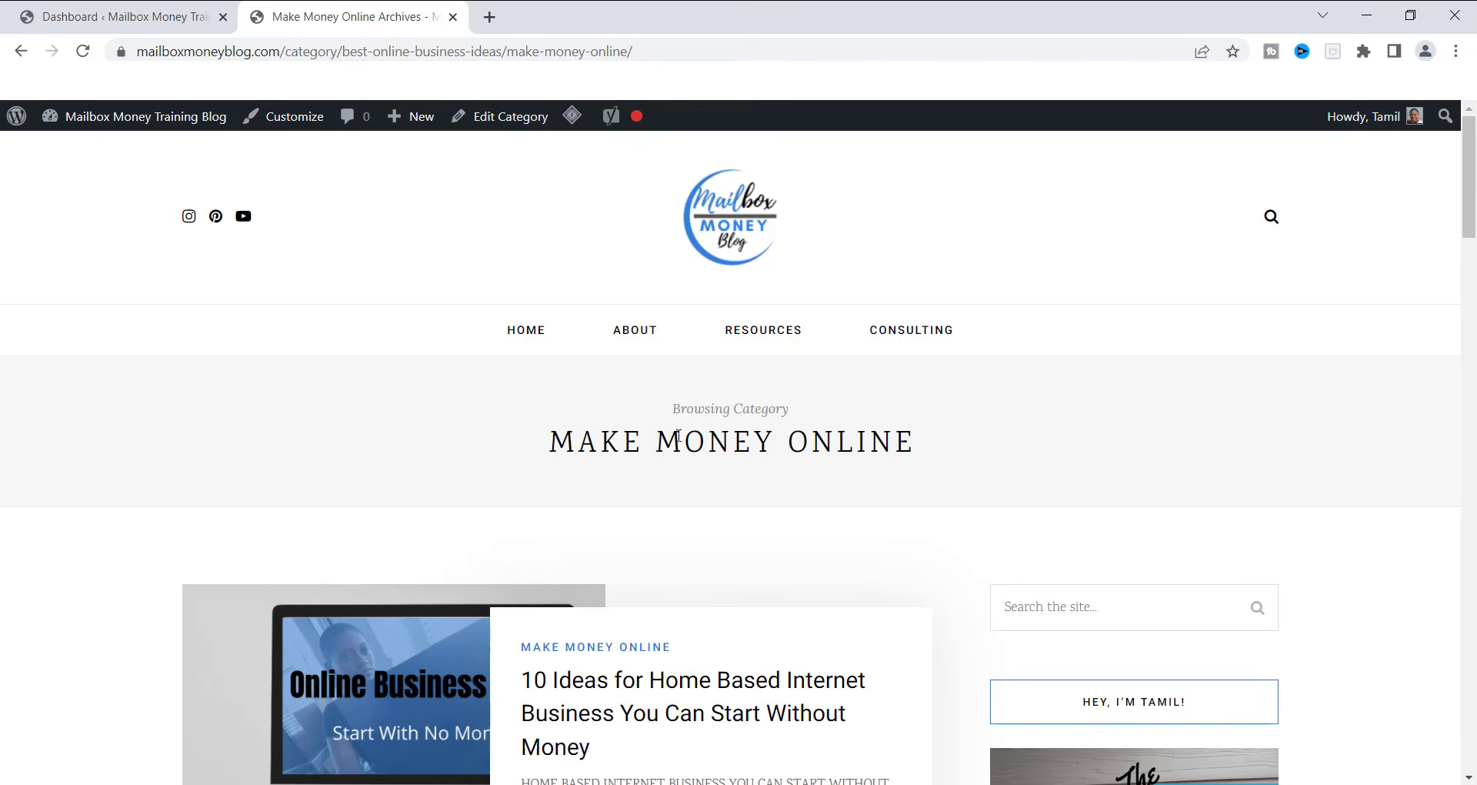
# Switch to the WordPress dashboard and open the management page for post categories.
pyautogui.hotkey('ctrl', 'shift', 'Tab')
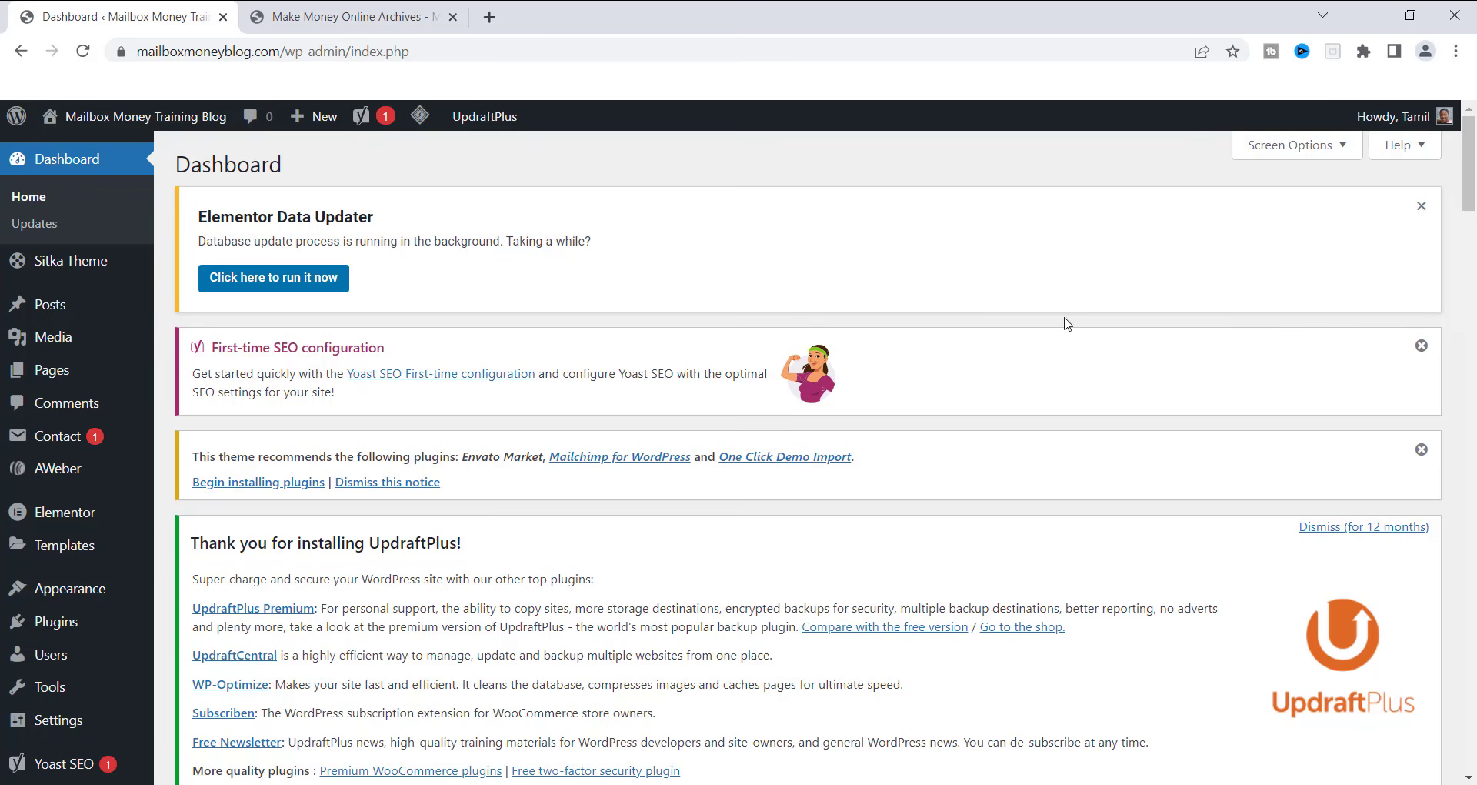
pyautogui.moveTo(63, 309)
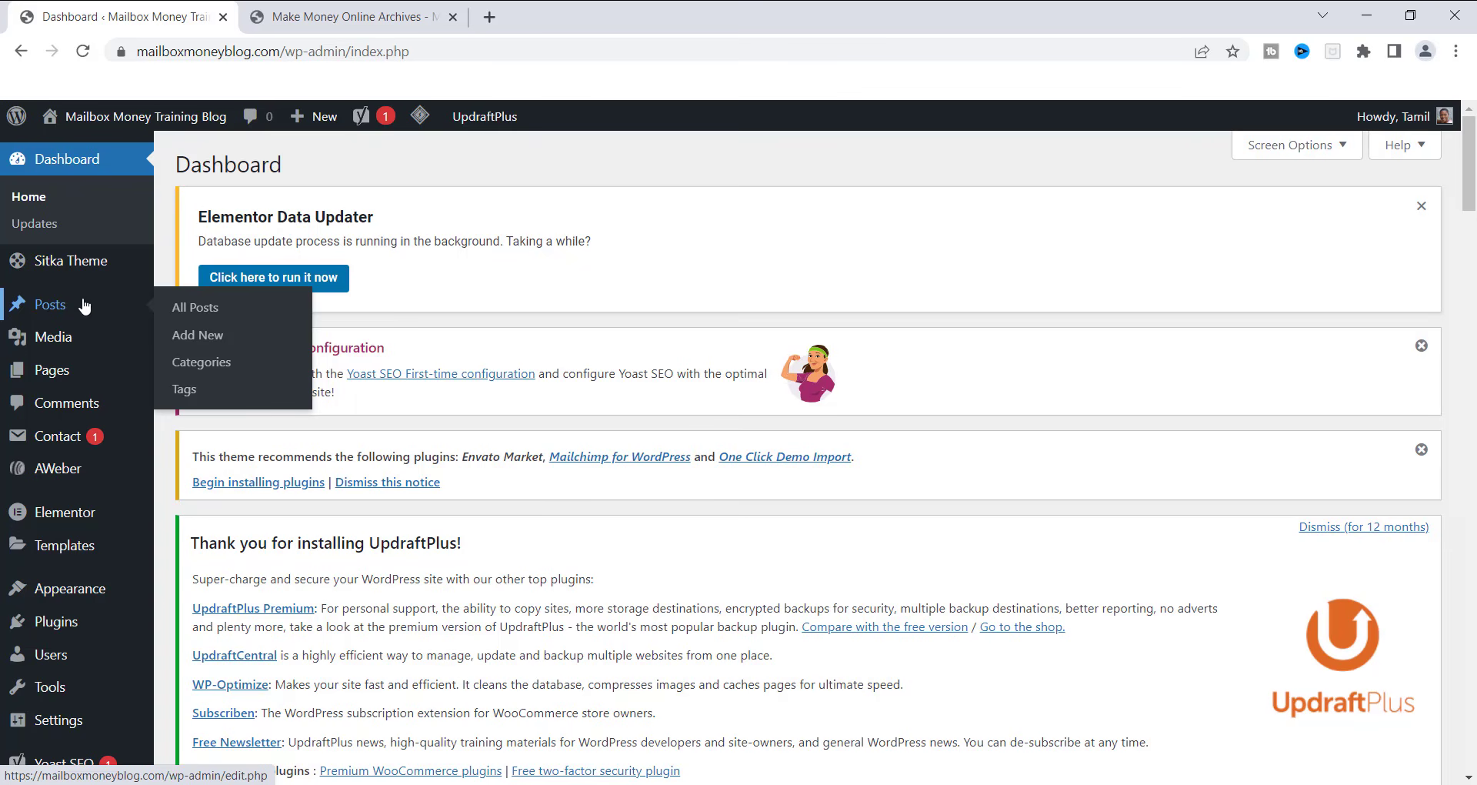
pyautogui.click(206, 373)
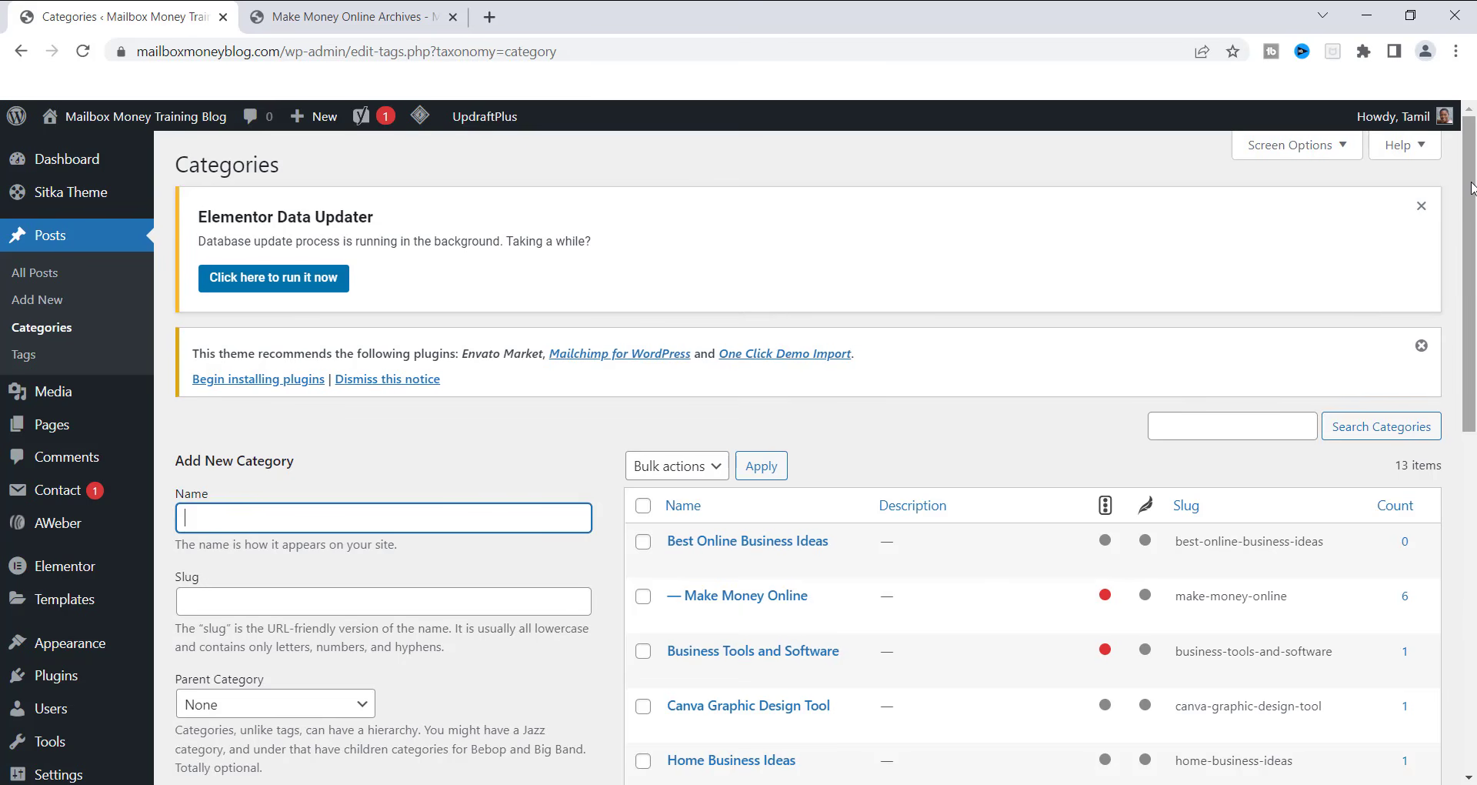
# Enter Online Marketing for Beginners as the name of a new category.
pyautogui.moveTo(1471, 187); pyautogui.dragTo(1474, 234)
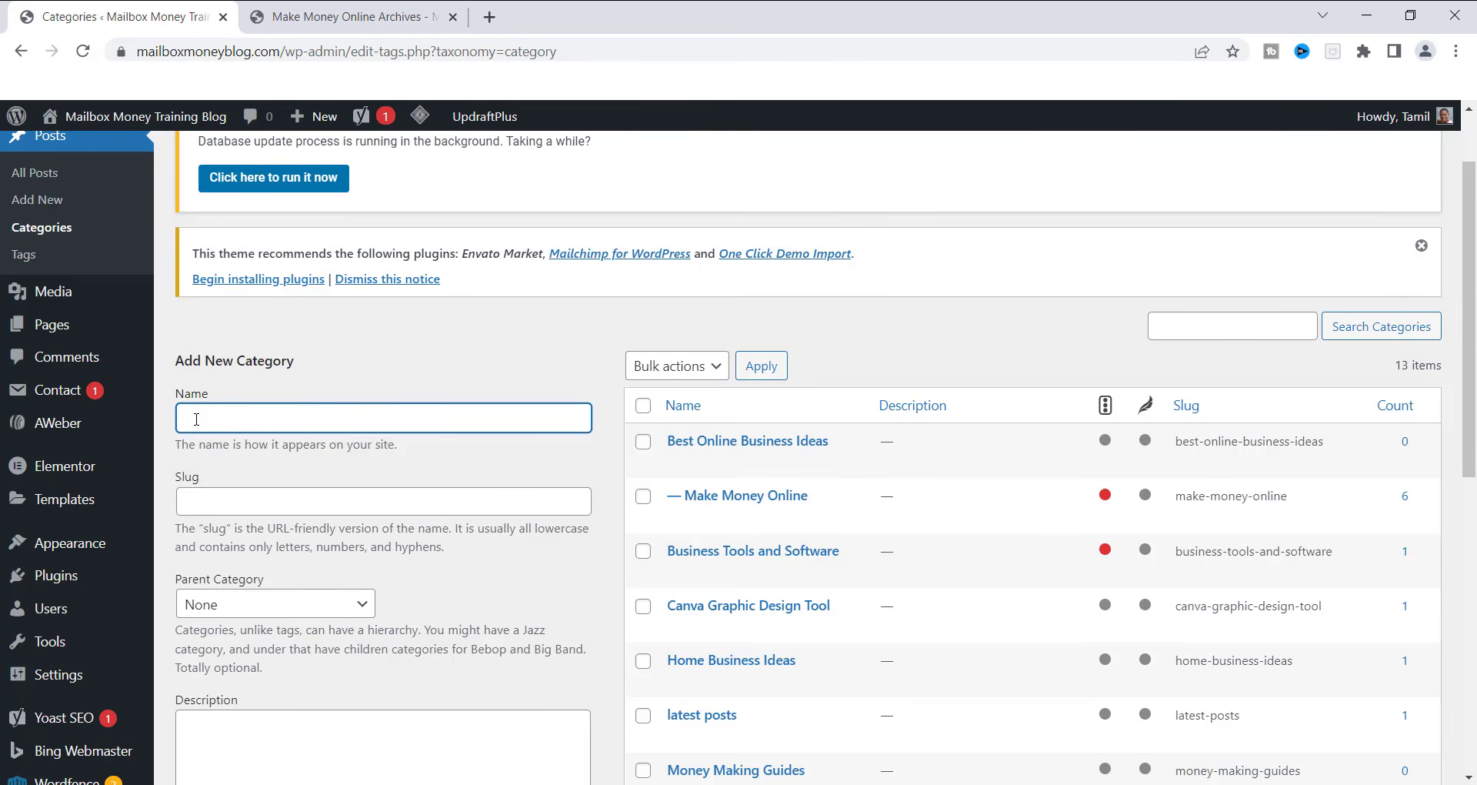
pyautogui.write('L')
pyautogui.write('Online')
pyautogui.write('Marketing')
pyautogui.write(' for')
pyautogui.write(' Beginners')
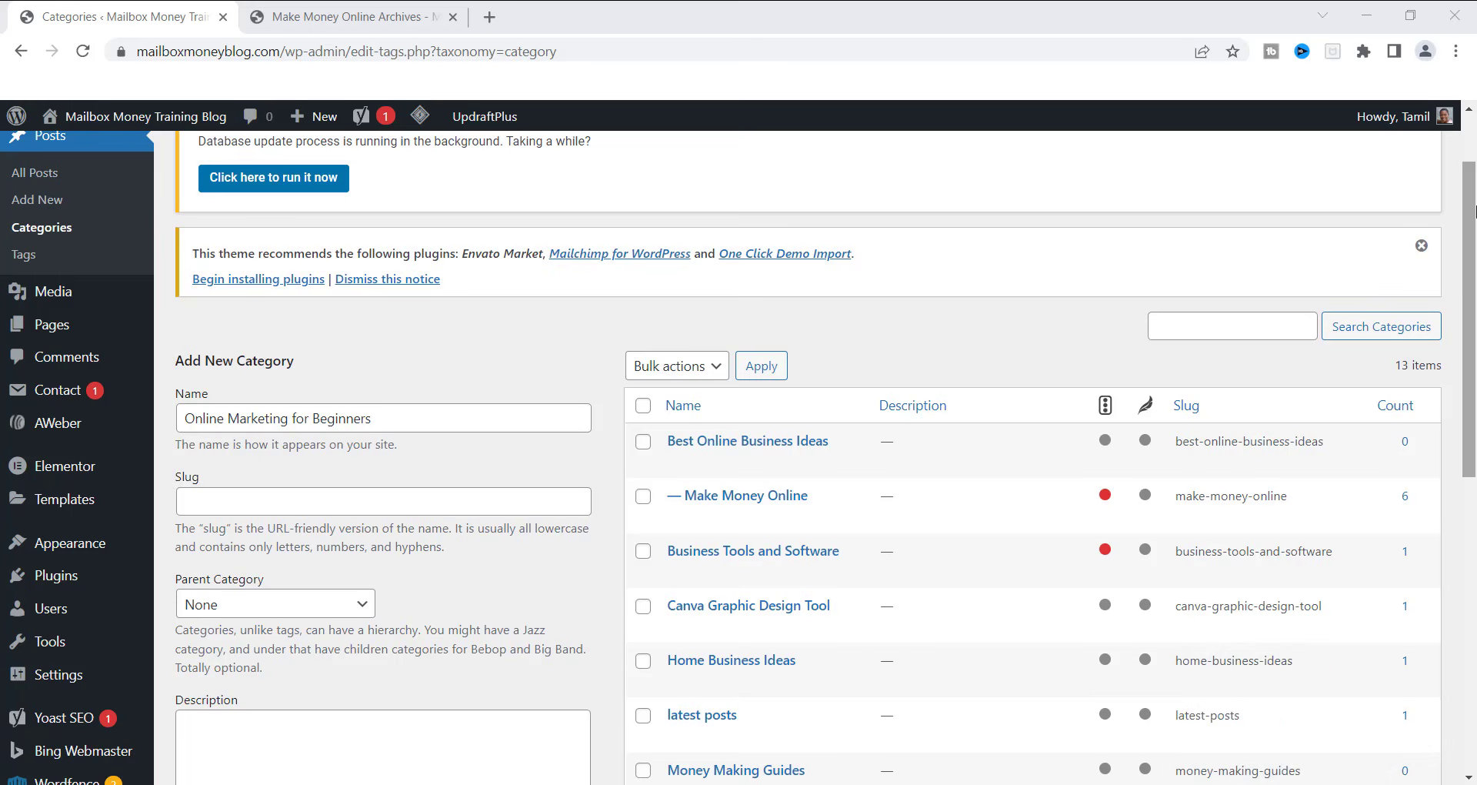
# Keep the parent category at None and add the new category with an empty slug and description.
pyautogui.moveTo(1475, 214); pyautogui.dragTo(1475, 239)
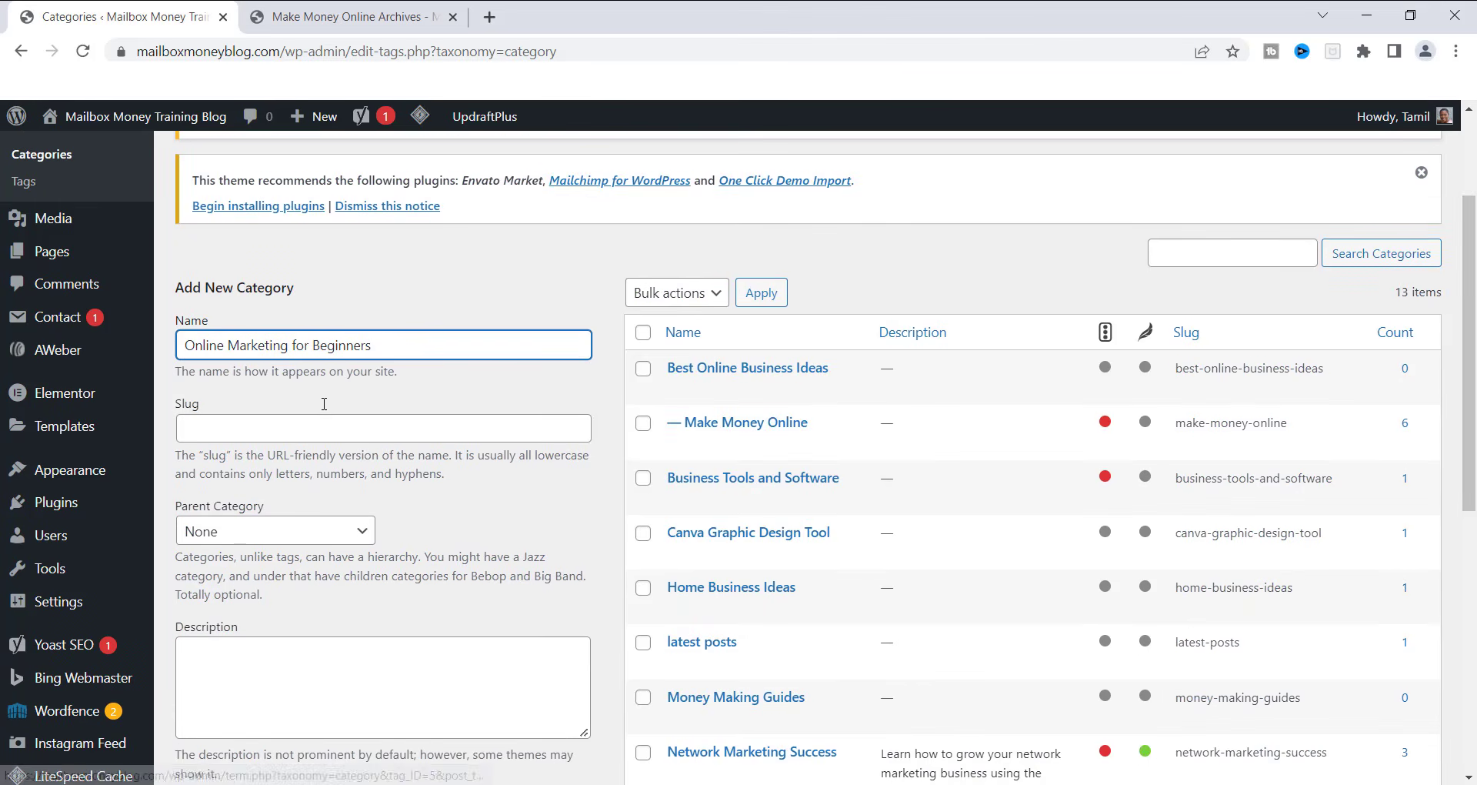
pyautogui.click(363, 536)
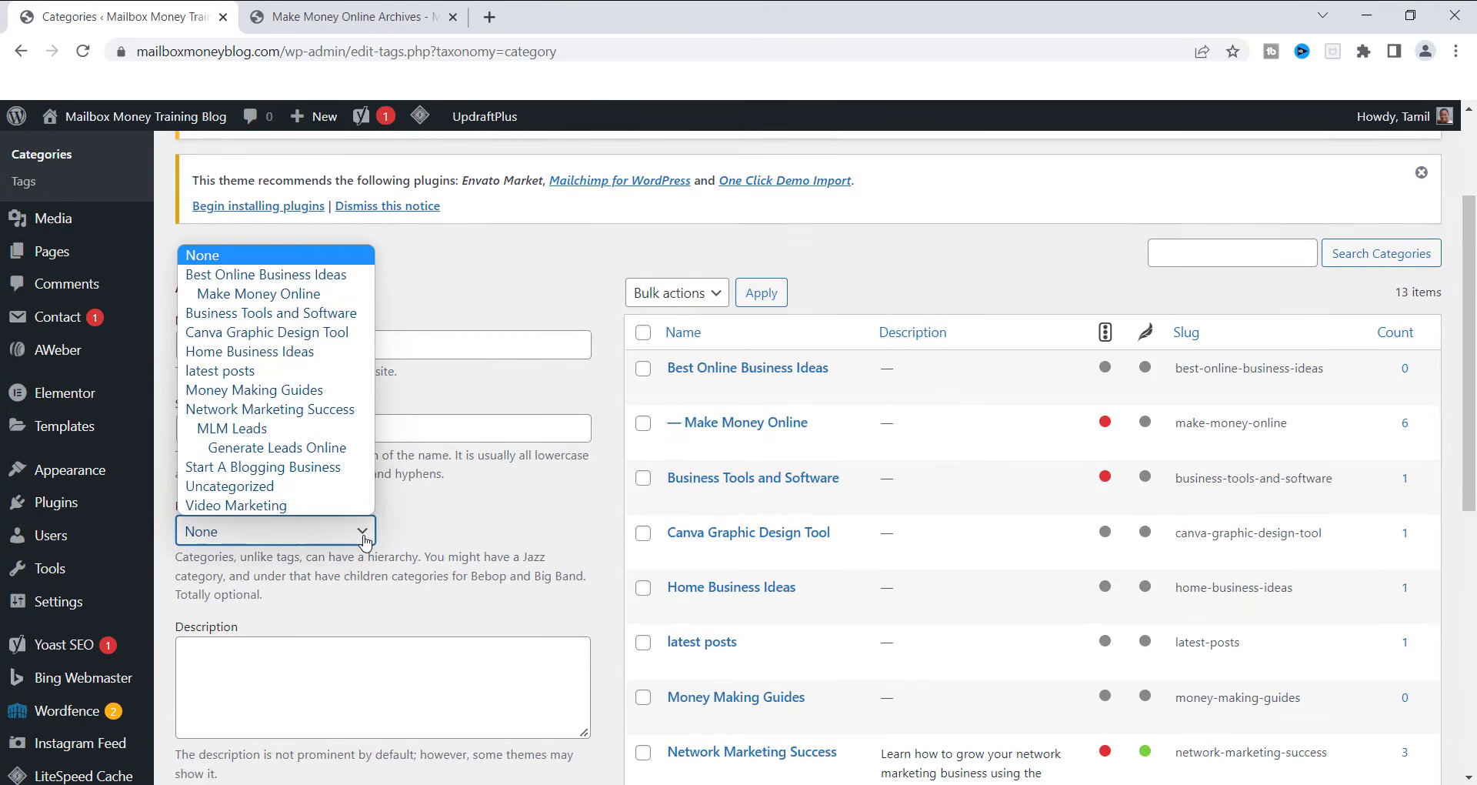
pyautogui.click(419, 543)
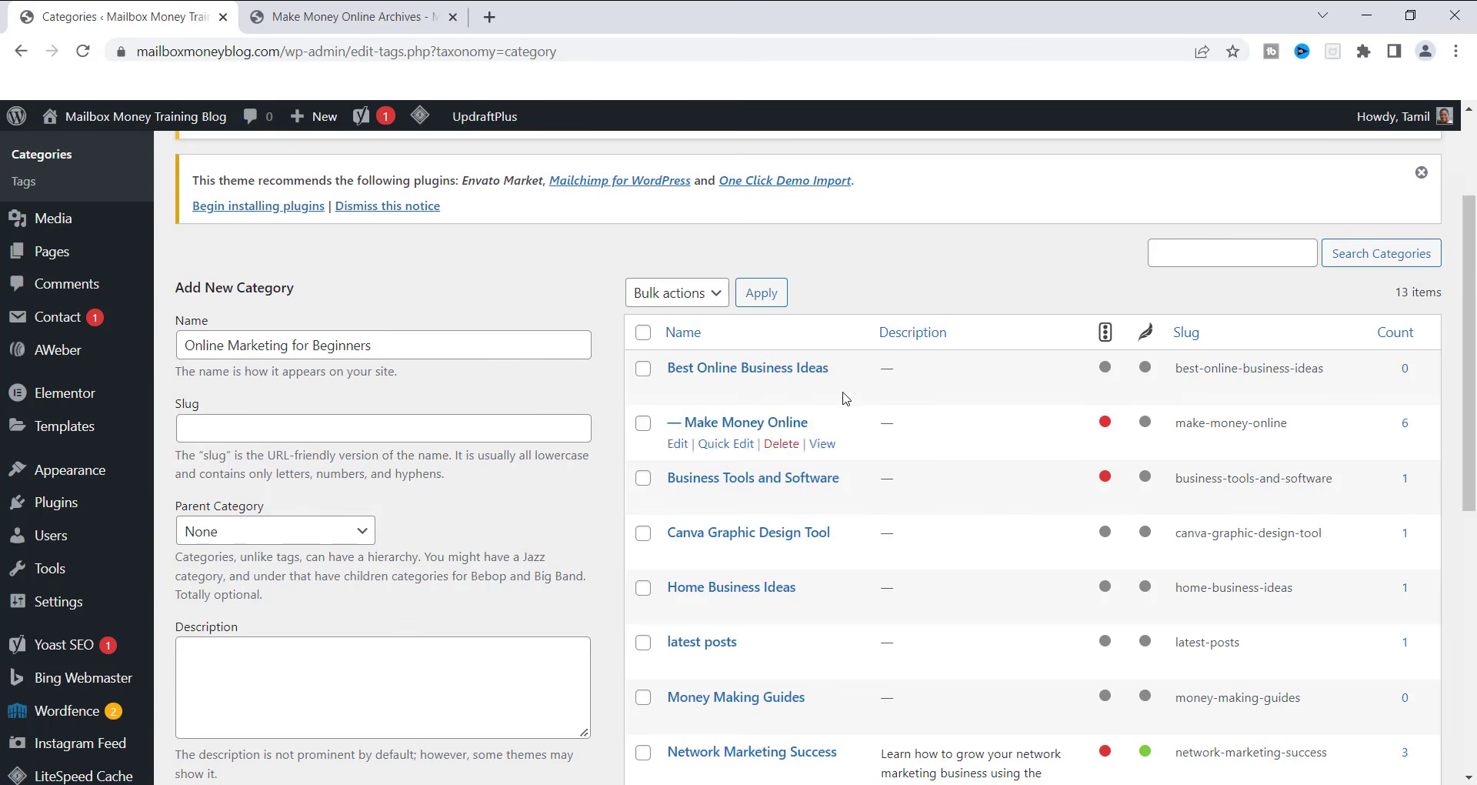
pyautogui.moveTo(1474, 258); pyautogui.dragTo(1473, 320)
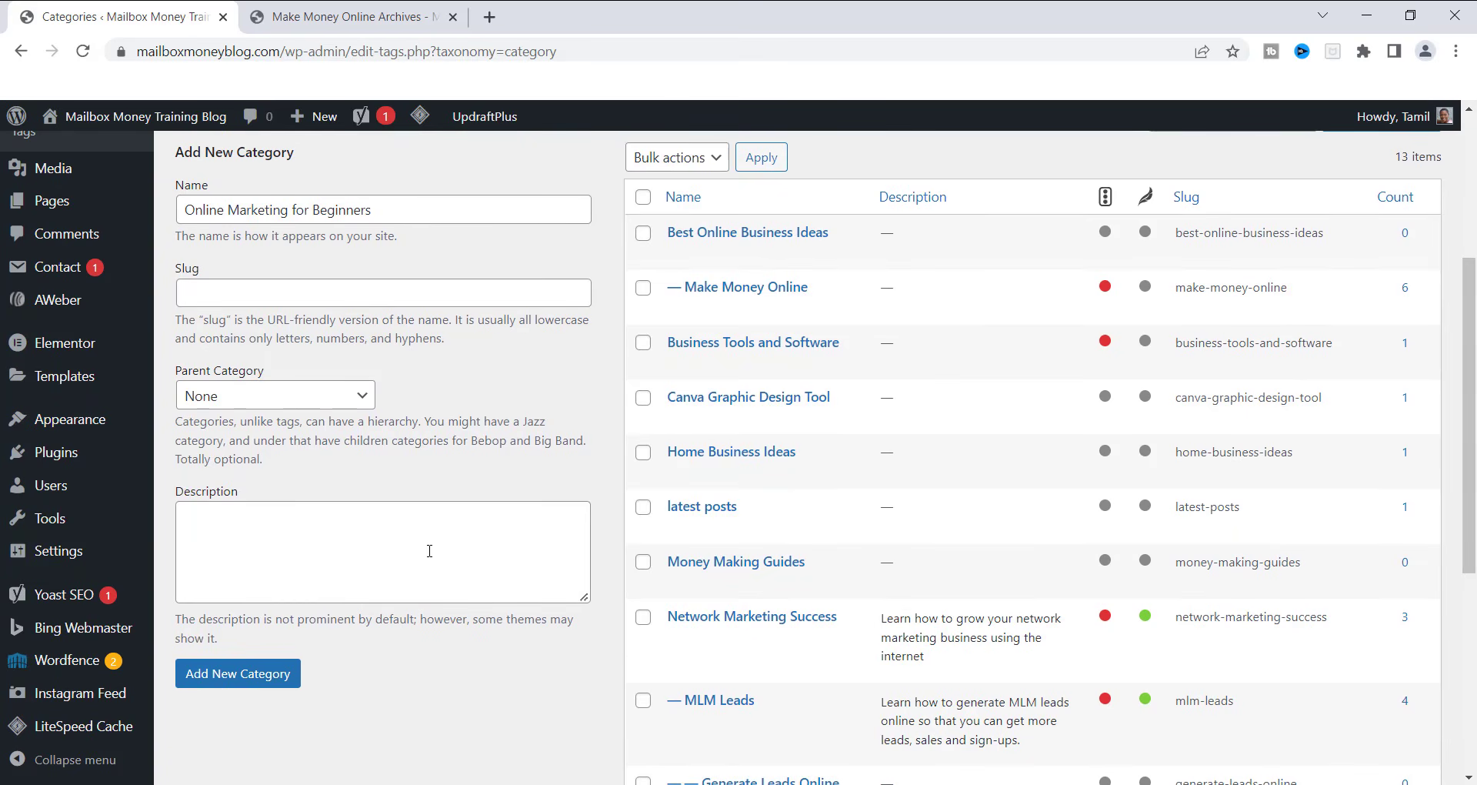
pyautogui.click(247, 674)
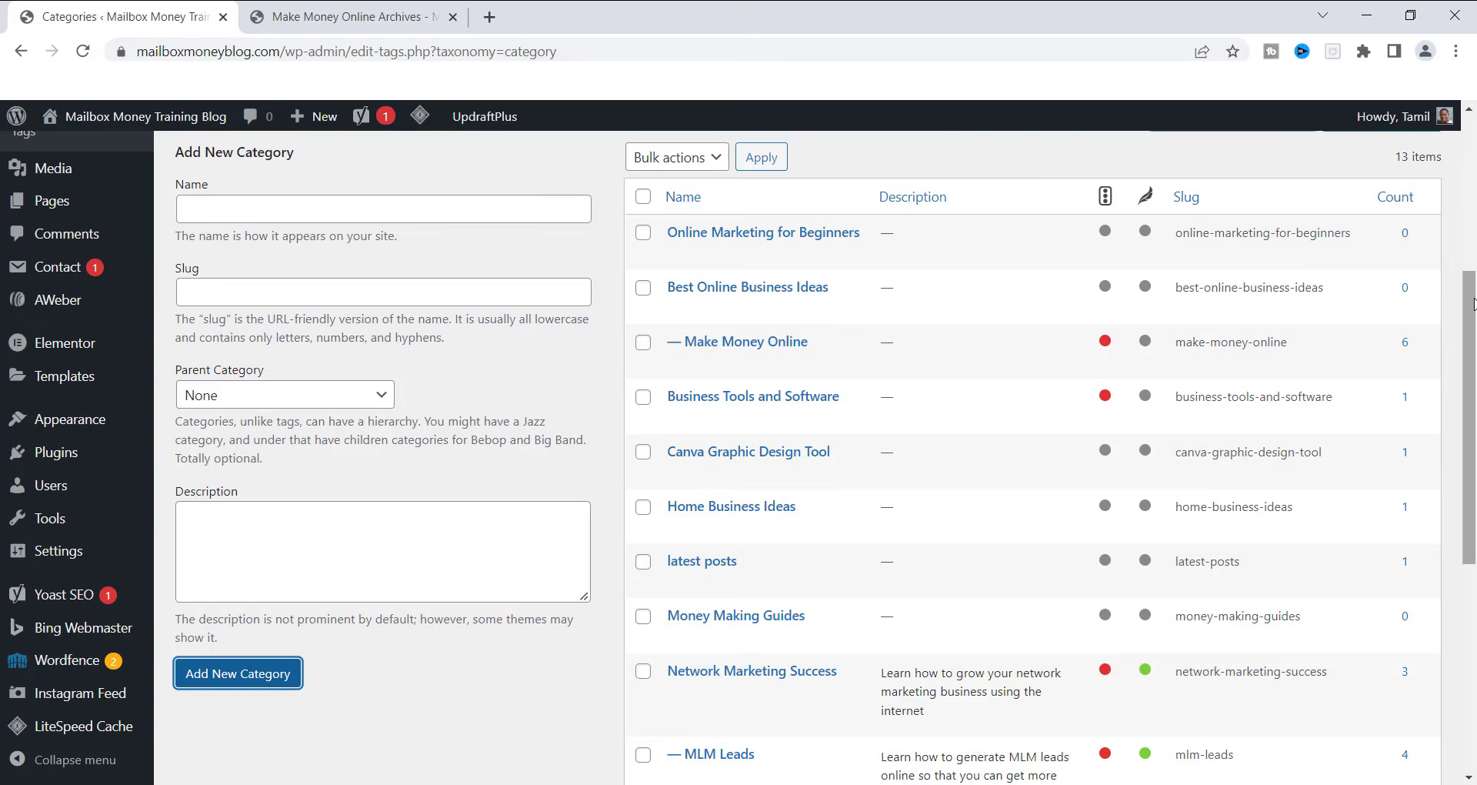
# Open the post "Digital Marketing vs Affiliate Marketing: Everything You Need to Know" for editing from the list of all posts.
pyautogui.scroll(3, 486, 359)
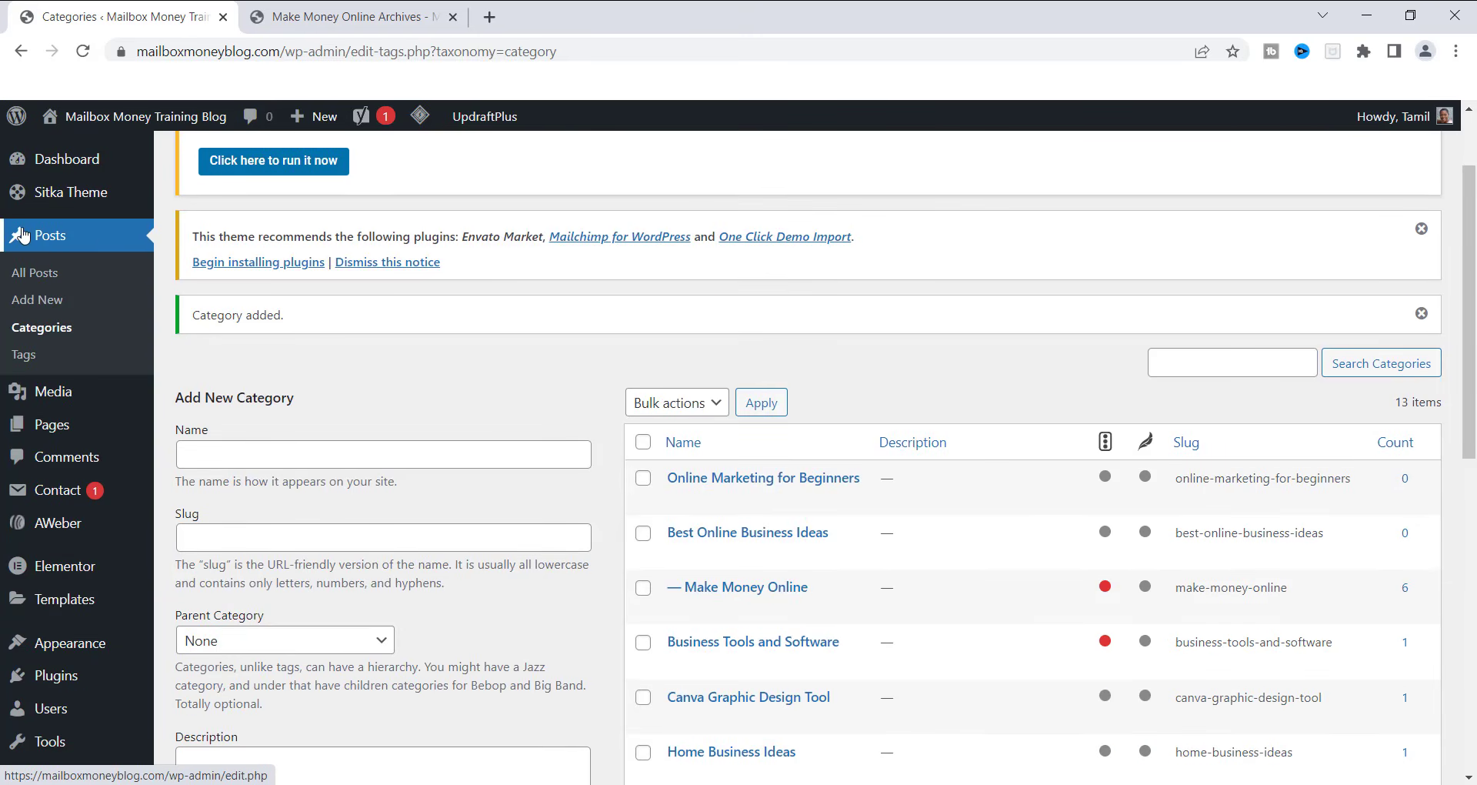
pyautogui.click(36, 281)
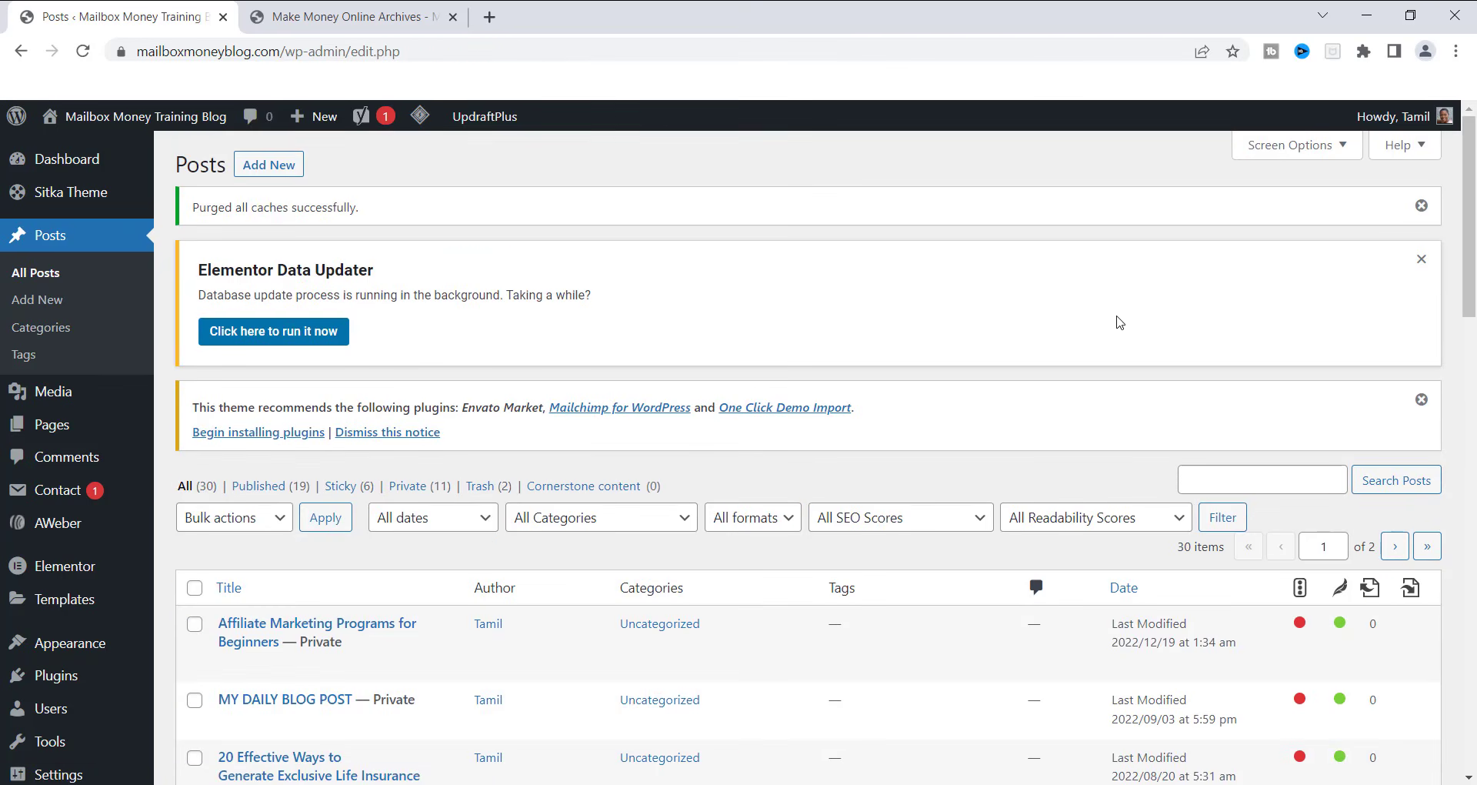
pyautogui.moveTo(1472, 199); pyautogui.dragTo(1472, 277)
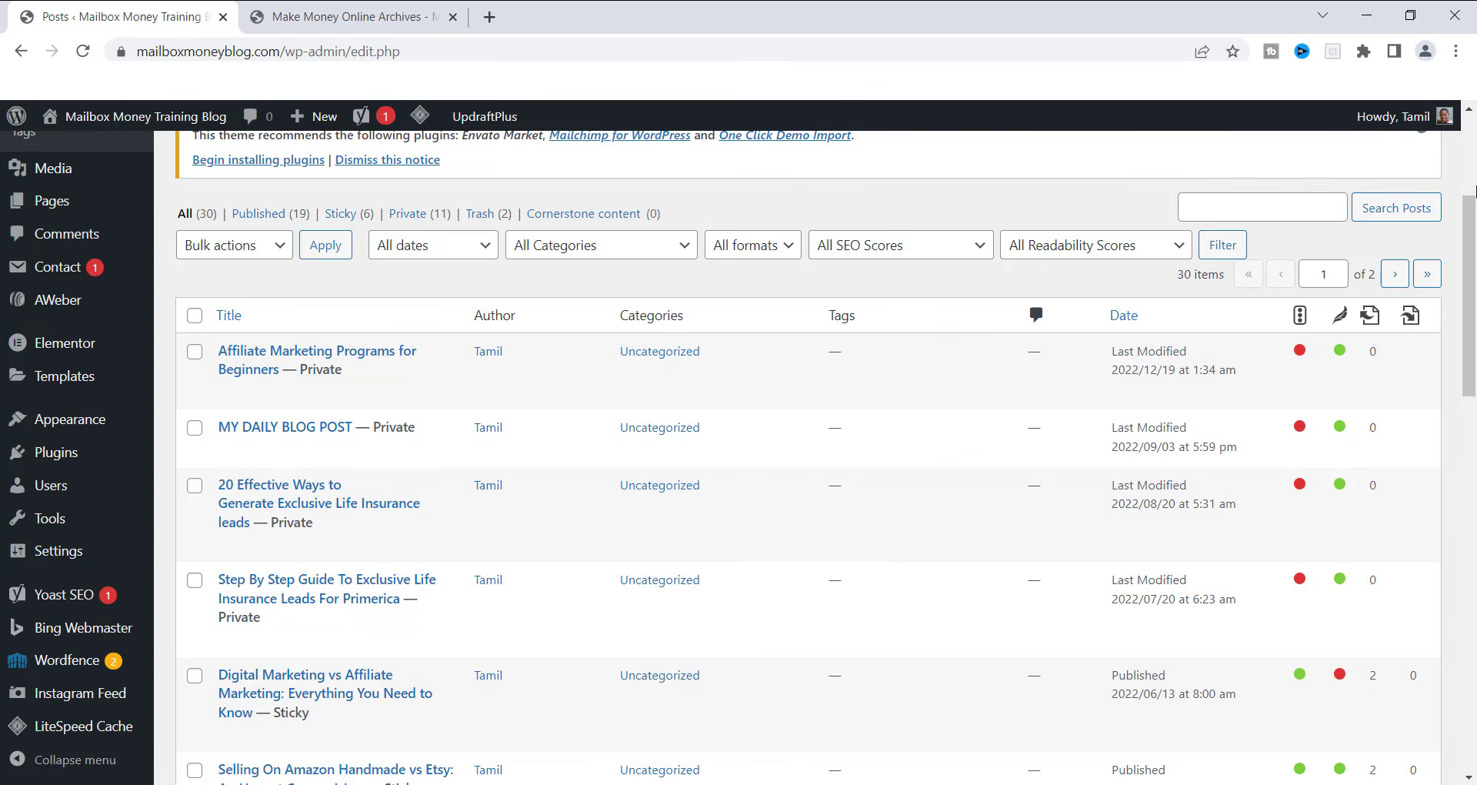
pyautogui.moveTo(1473, 212); pyautogui.dragTo(1474, 250)
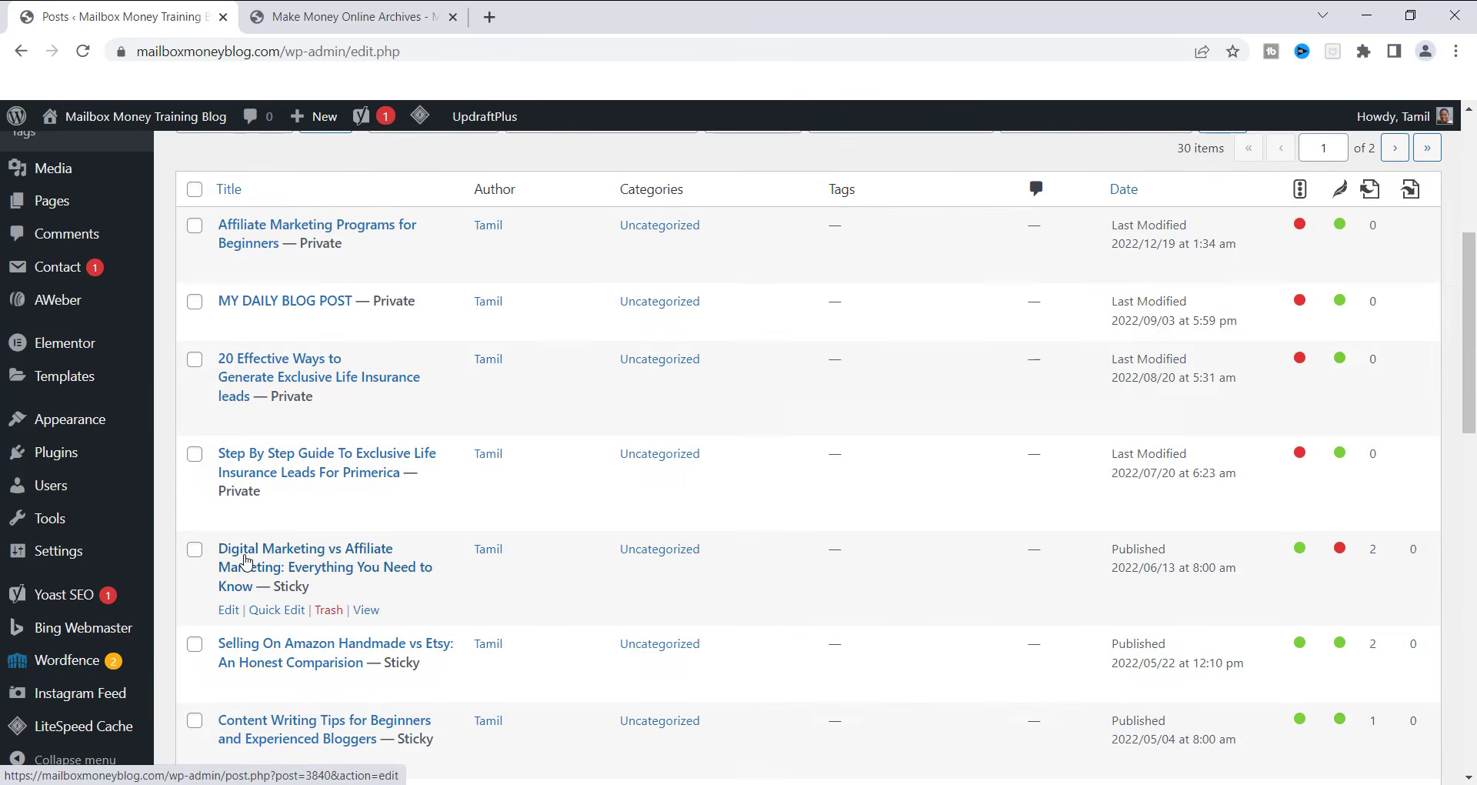
pyautogui.click(246, 562)
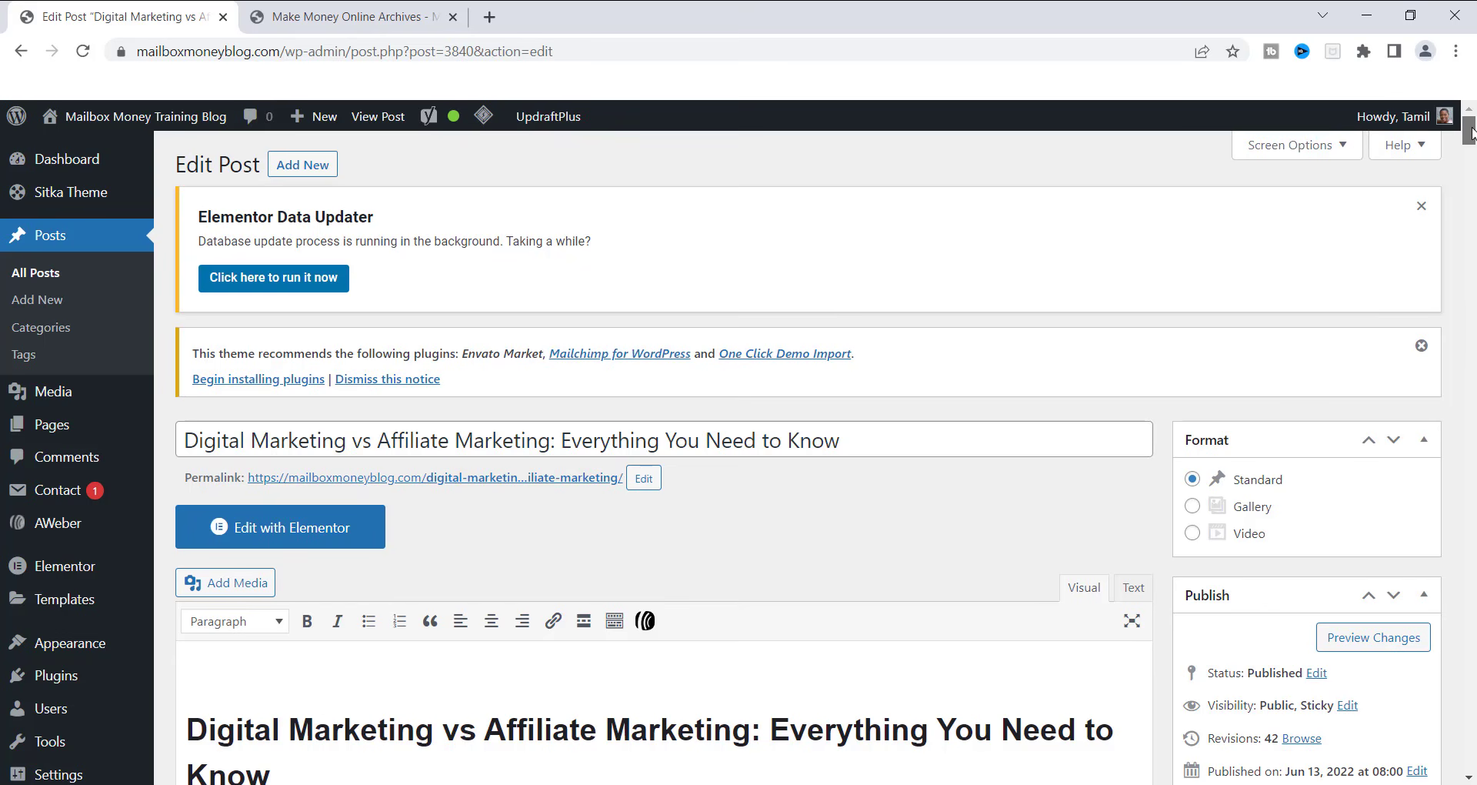
# Assign the Online Marketing for Beginners category to the post.
pyautogui.moveTo(1471, 133); pyautogui.dragTo(1471, 149)
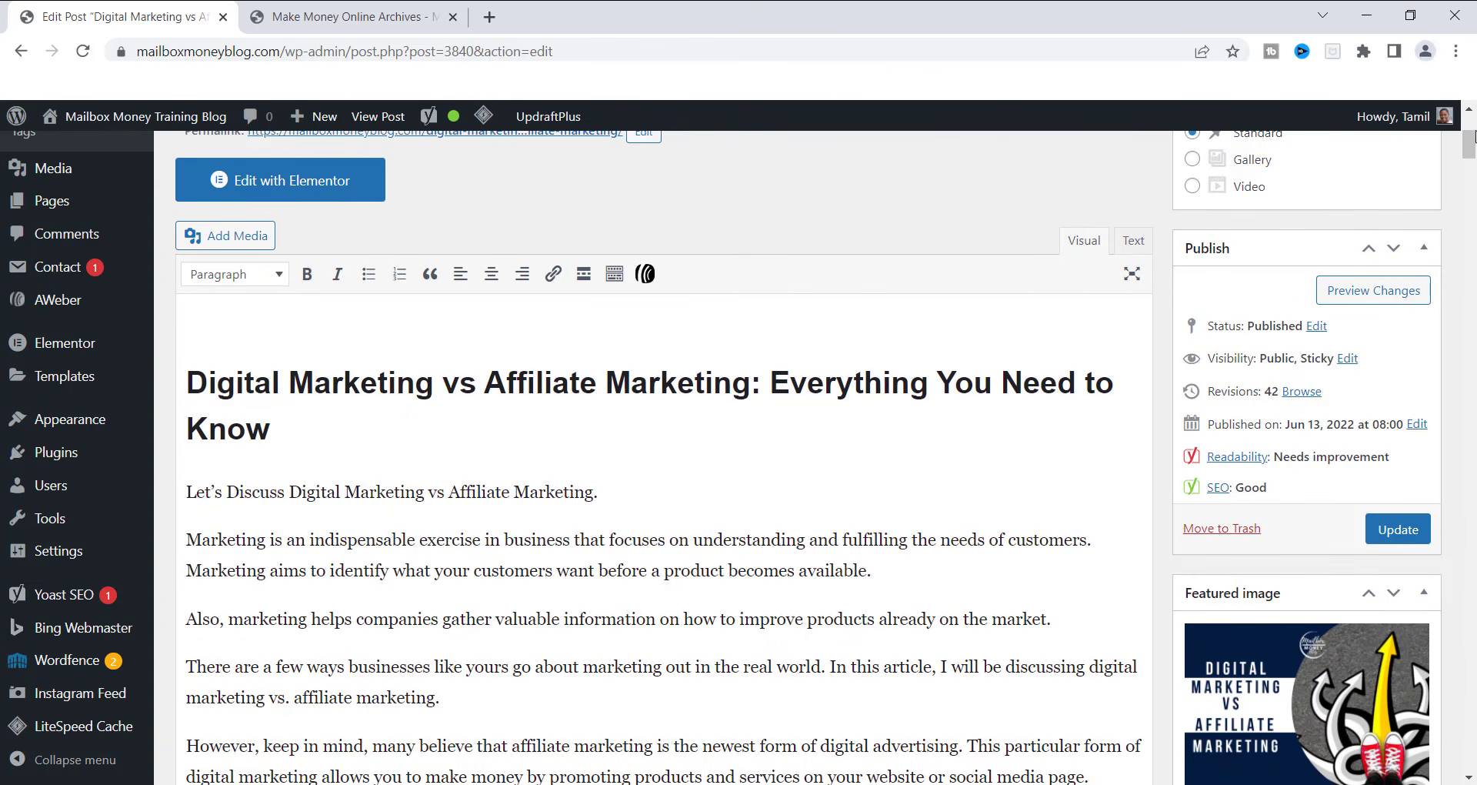
pyautogui.moveTo(1471, 136); pyautogui.dragTo(1471, 179)
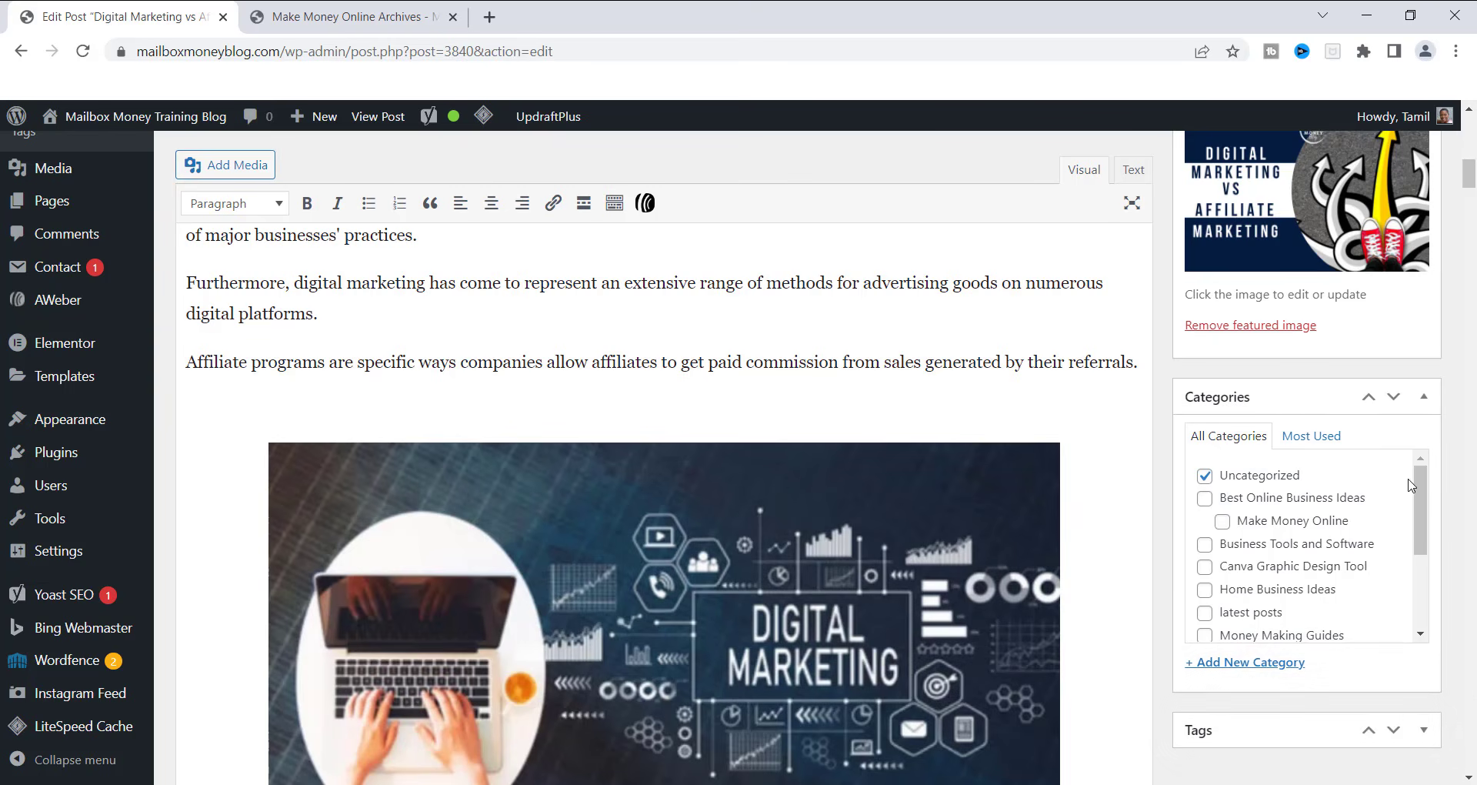
pyautogui.moveTo(1421, 483); pyautogui.dragTo(1427, 563)
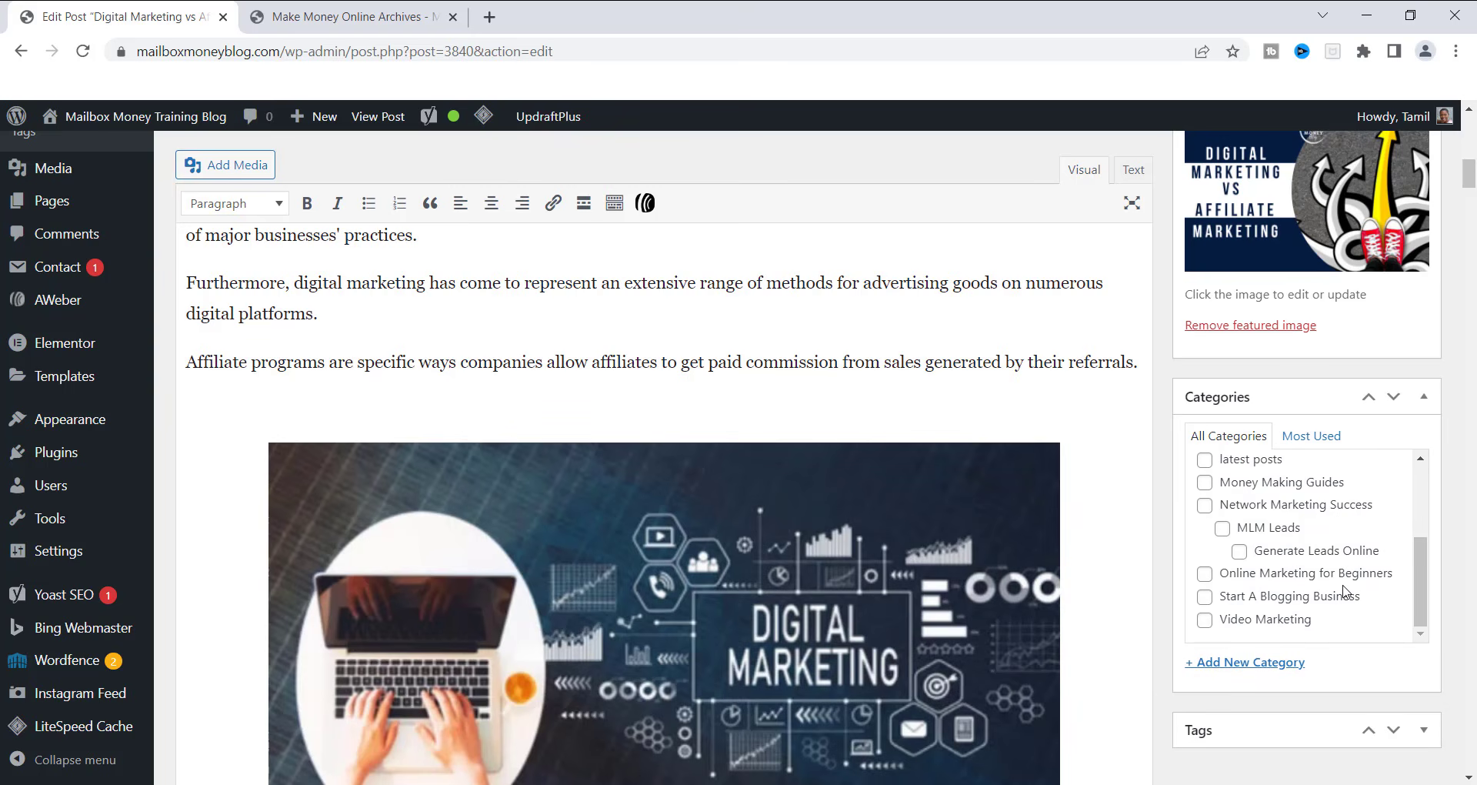
pyautogui.click(1204, 575)
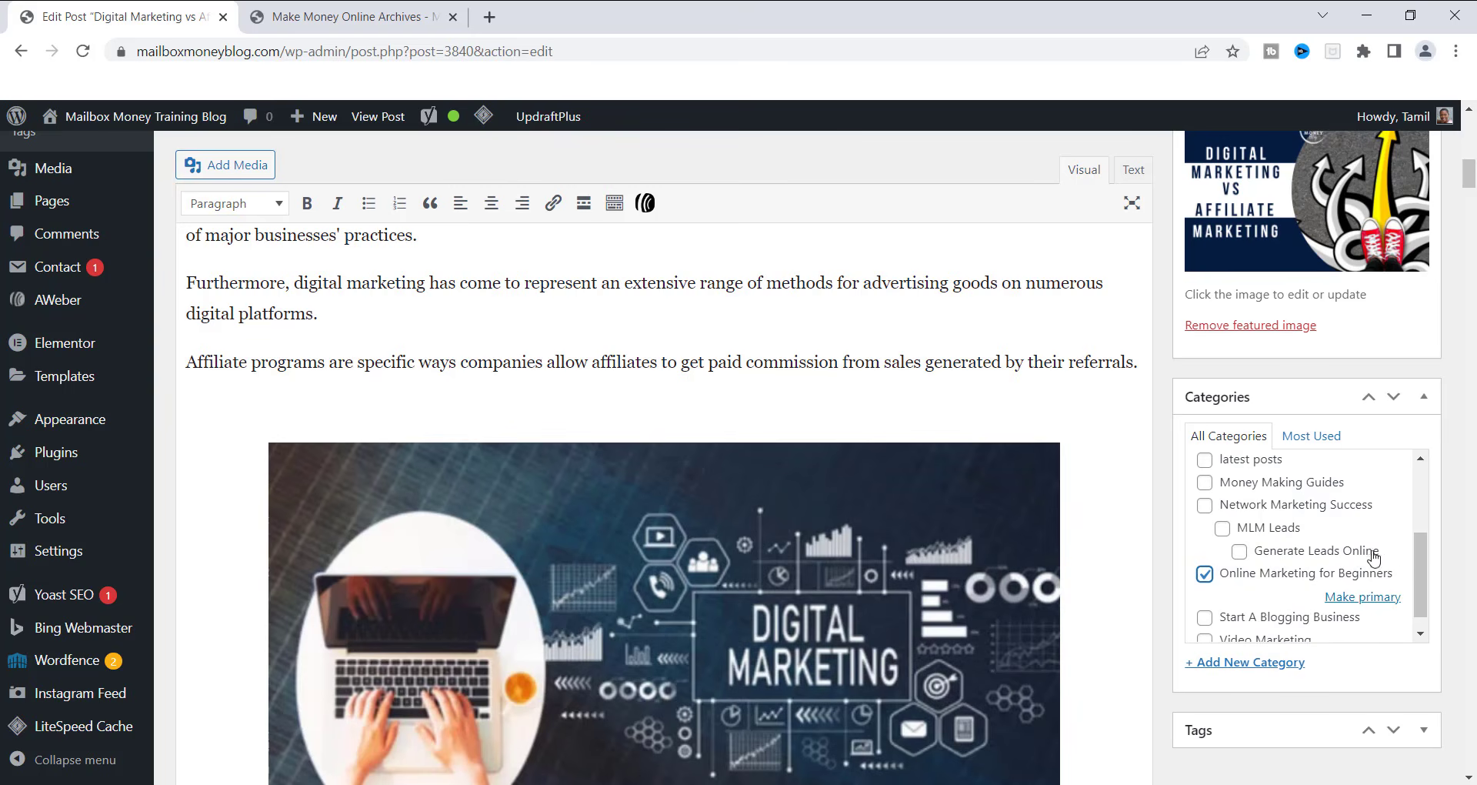
pyautogui.moveTo(1416, 567); pyautogui.dragTo(1431, 596)
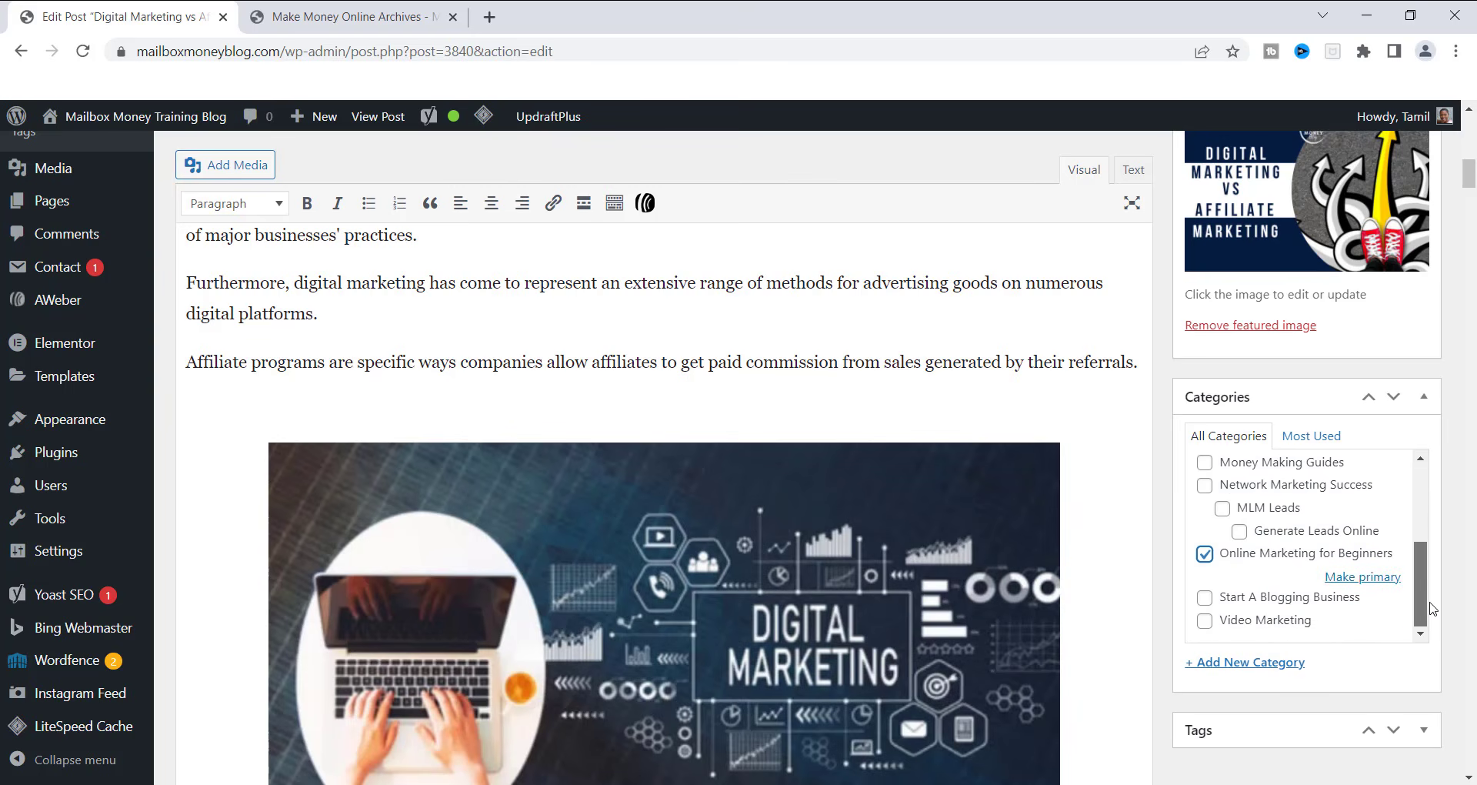
pyautogui.scroll(1, 1429, 584)
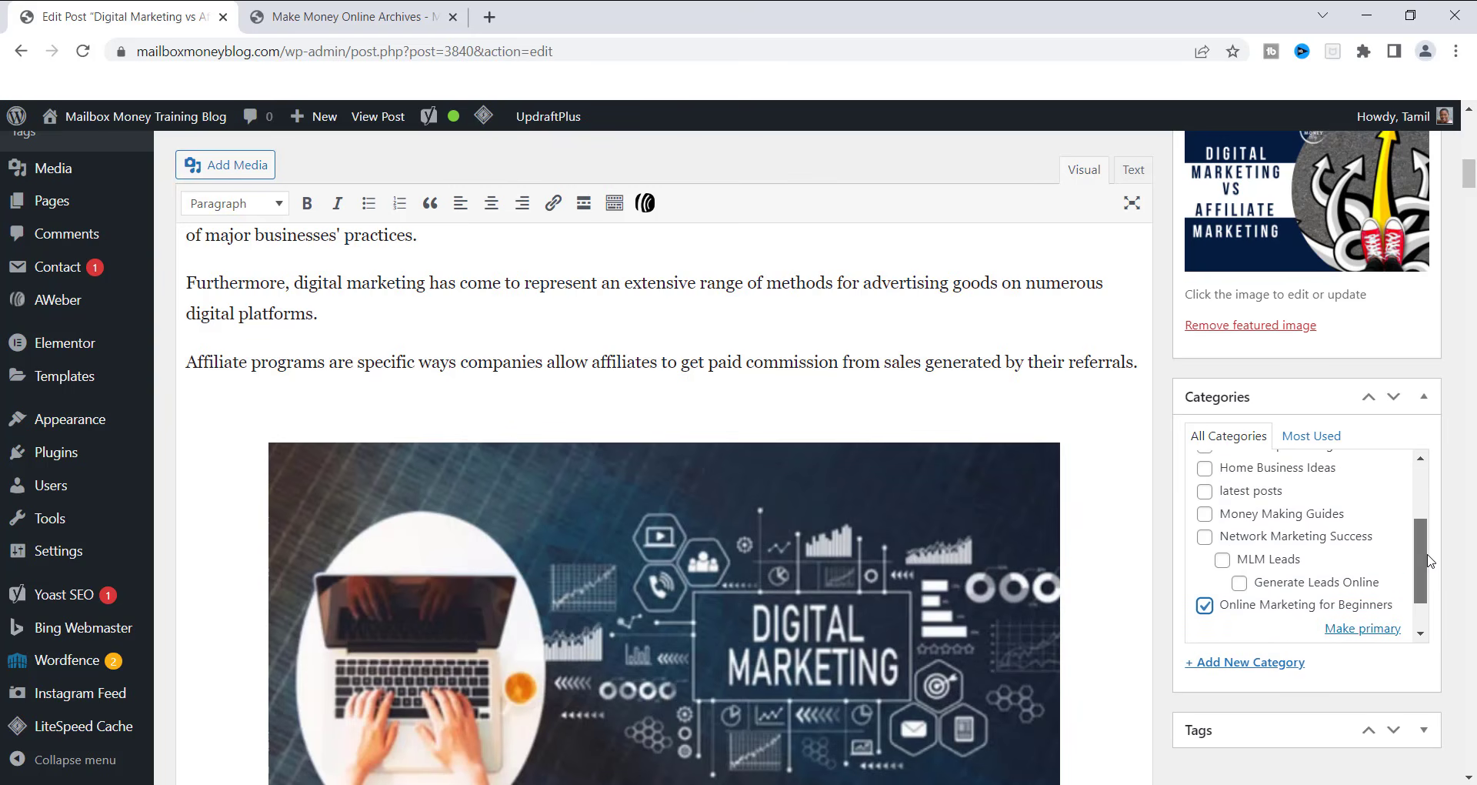
pyautogui.scroll(1, 1430, 562)
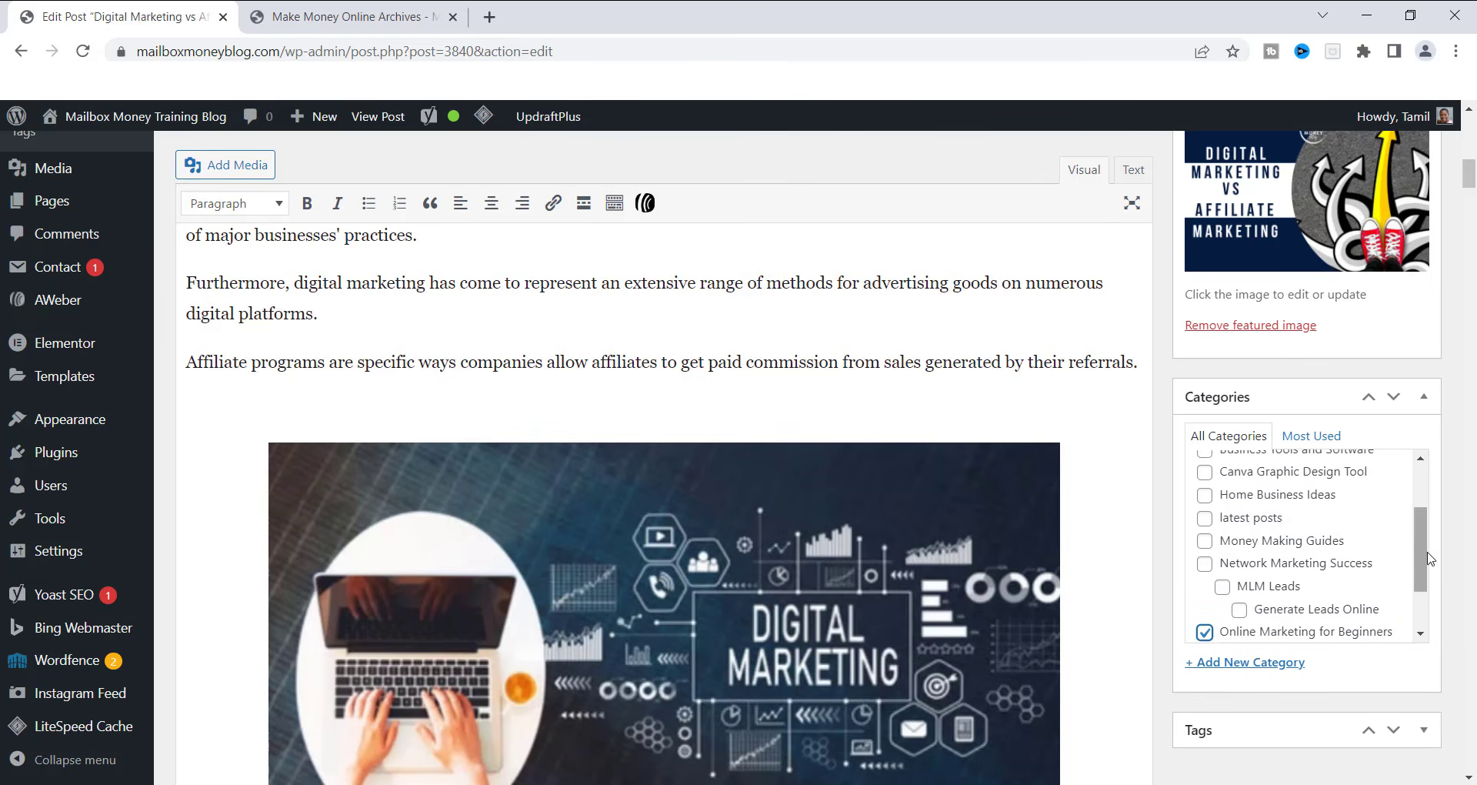
pyautogui.moveTo(1425, 558); pyautogui.dragTo(1428, 599)
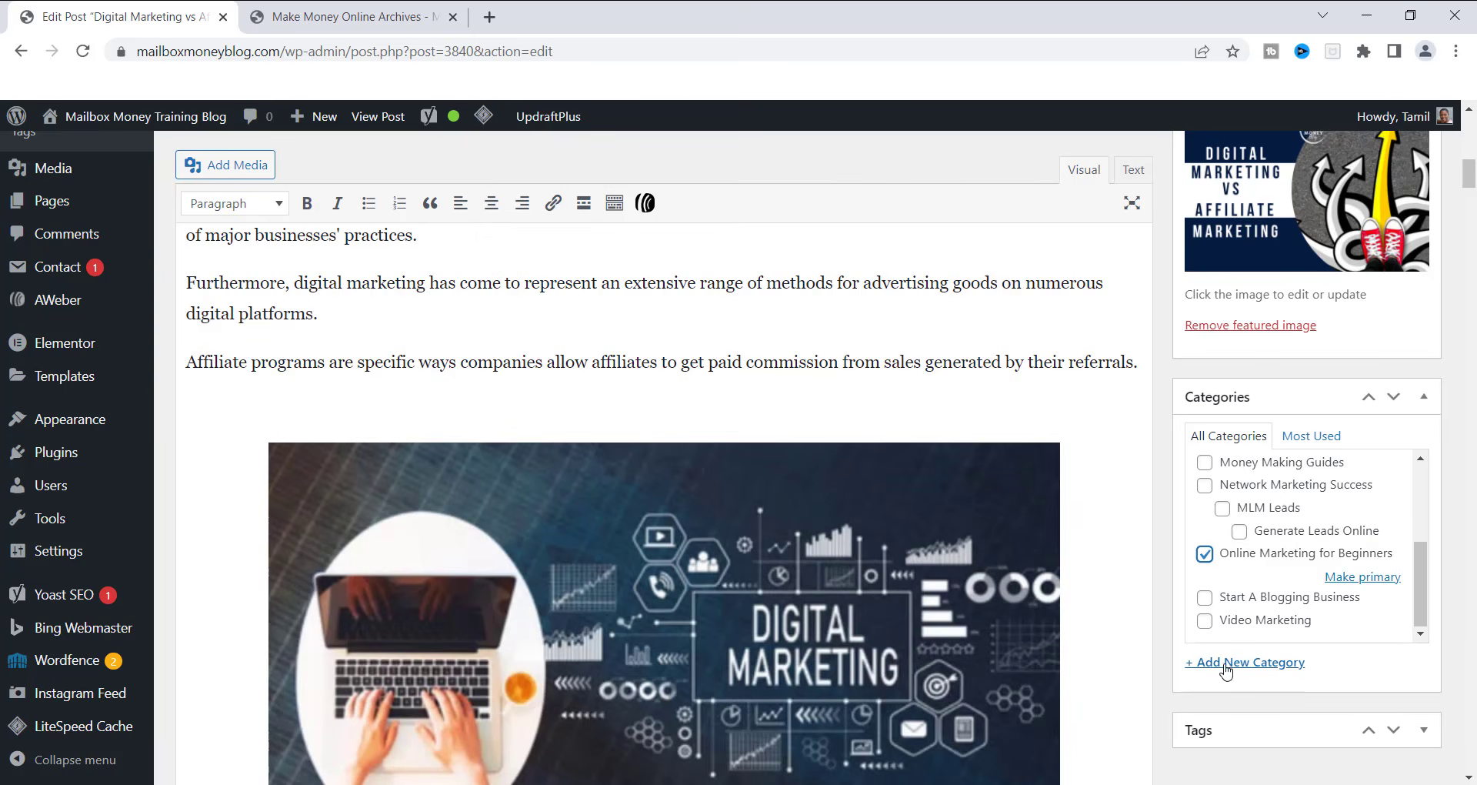
# Add a new category named Affiliate Marketing without a parent from within the post editor and find it in the category list.
pyautogui.click(1252, 667)
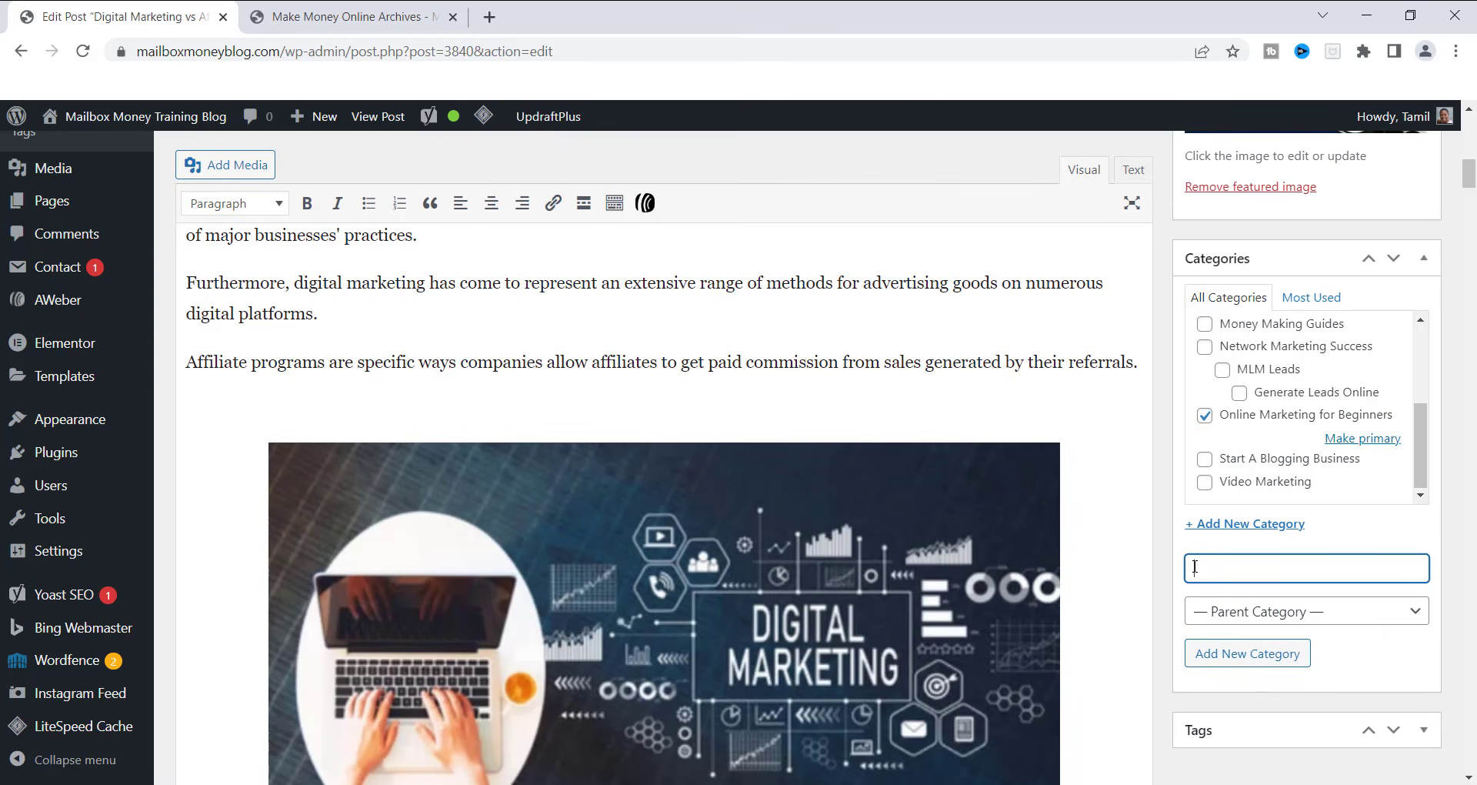
pyautogui.write('Affiliate Marketing')
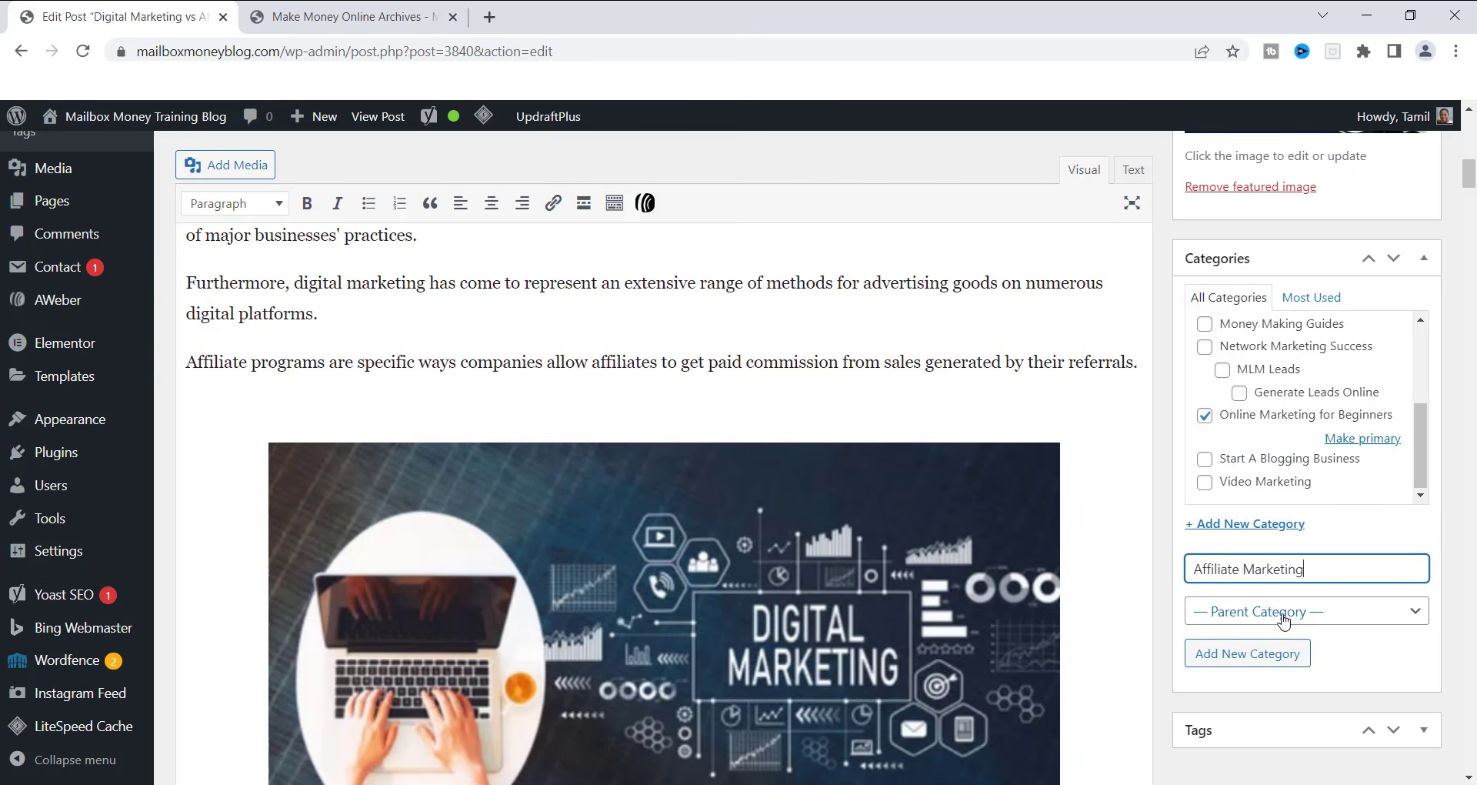
pyautogui.click(1417, 615)
pyautogui.click(1417, 615)
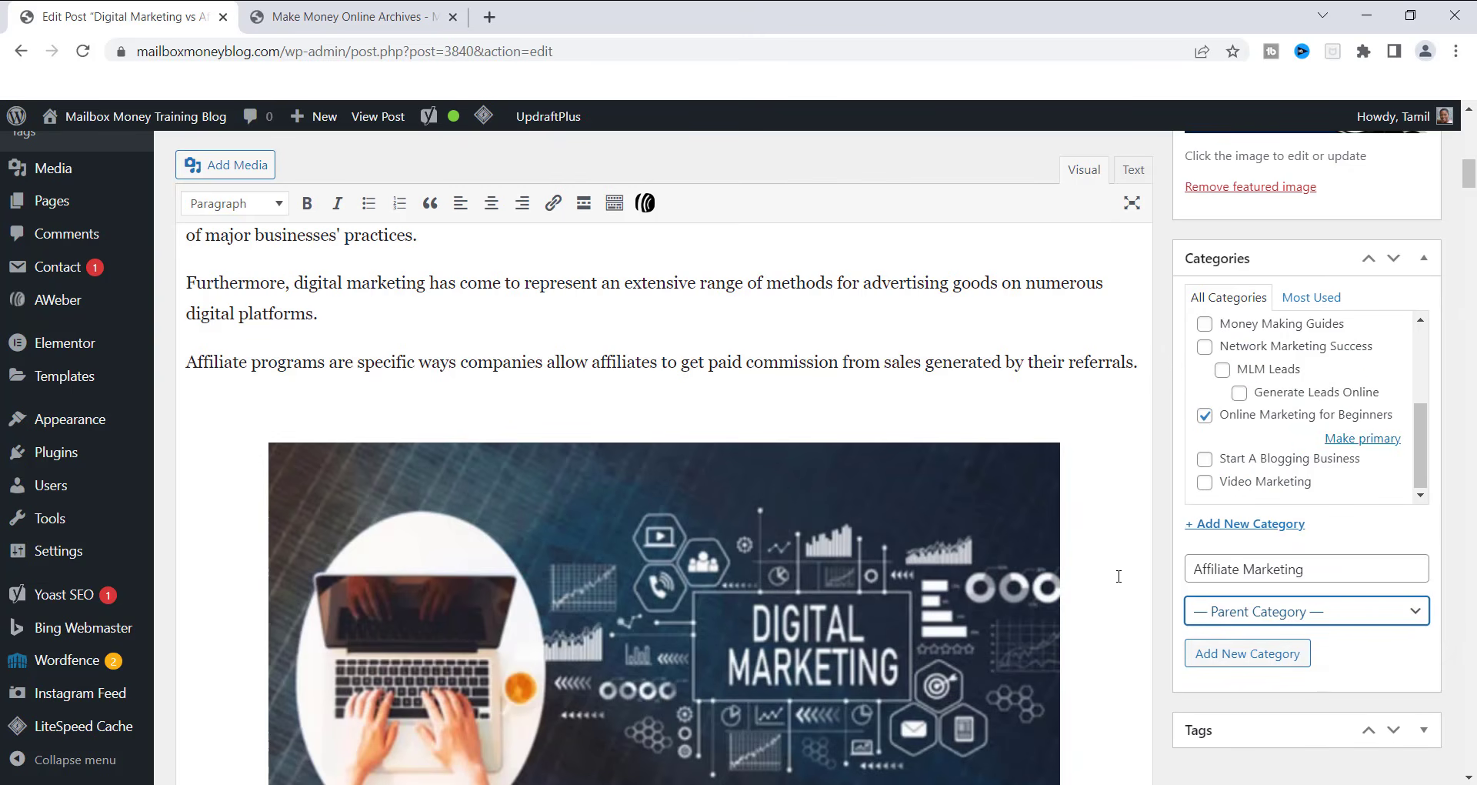
pyautogui.click(1315, 572)
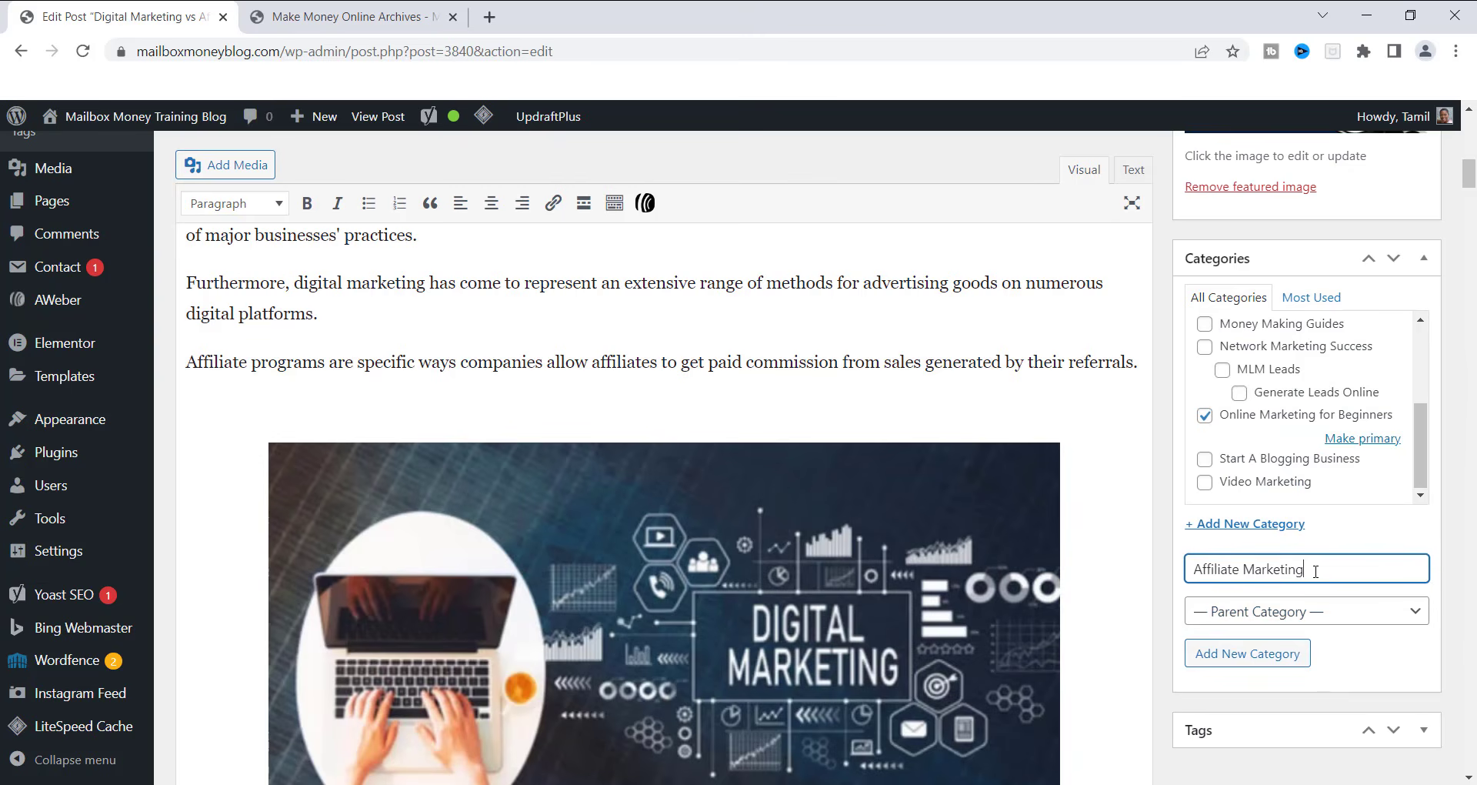
pyautogui.press('Return')
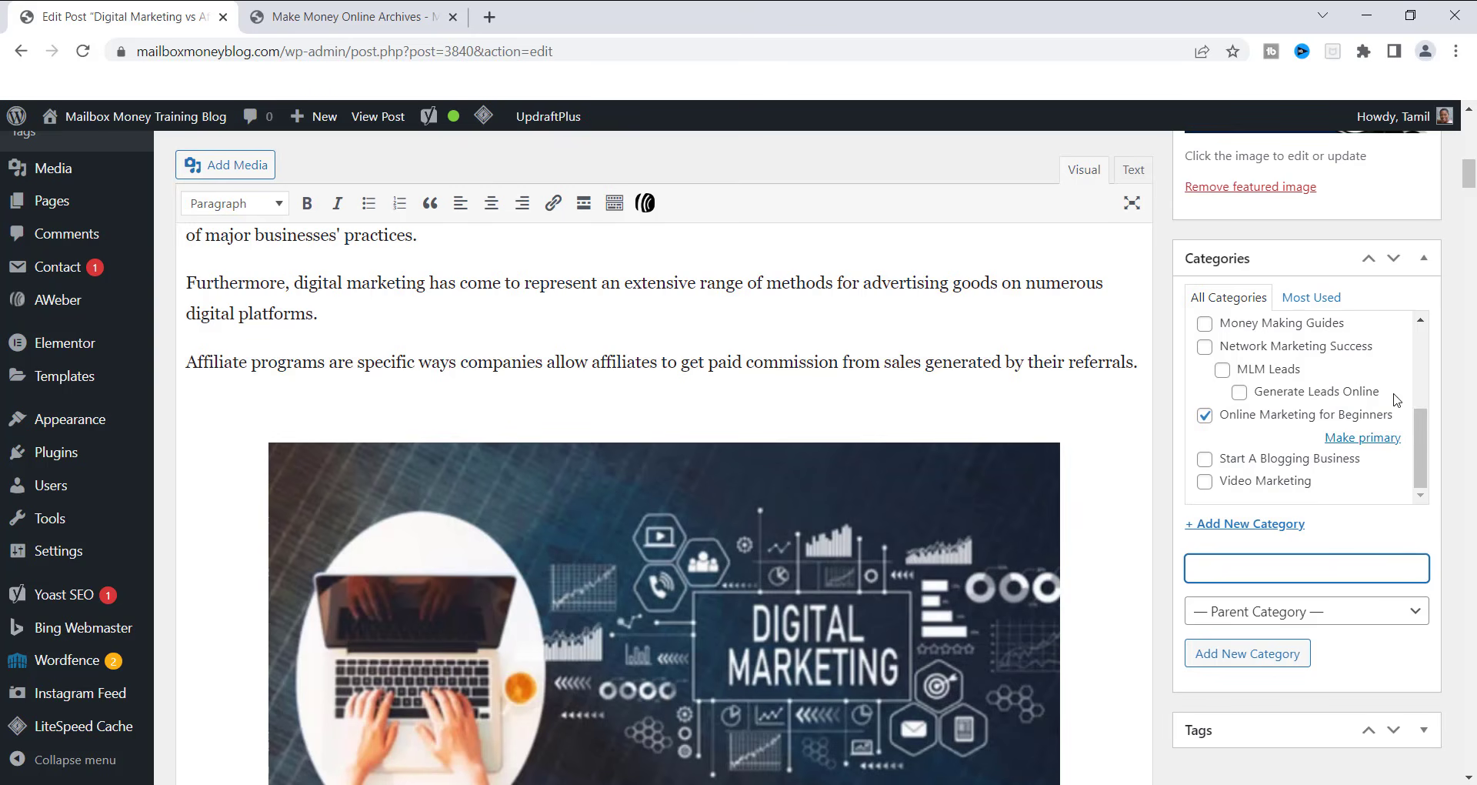
pyautogui.moveTo(1422, 448); pyautogui.dragTo(1420, 351)
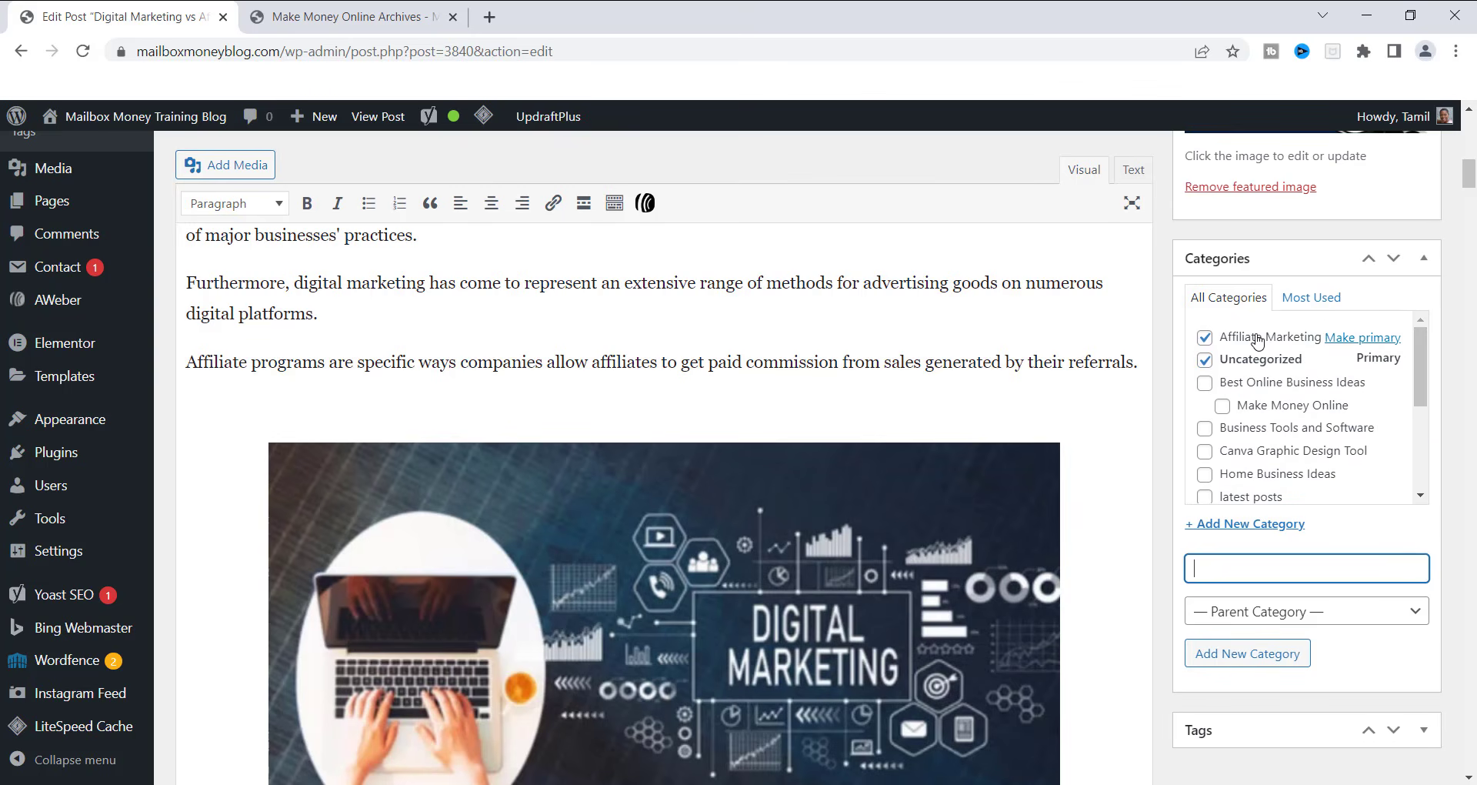
# Remove the Affiliate Marketing and Uncategorized categories from the post, keeping Online Marketing for Beginners assigned.
pyautogui.click(1205, 337)
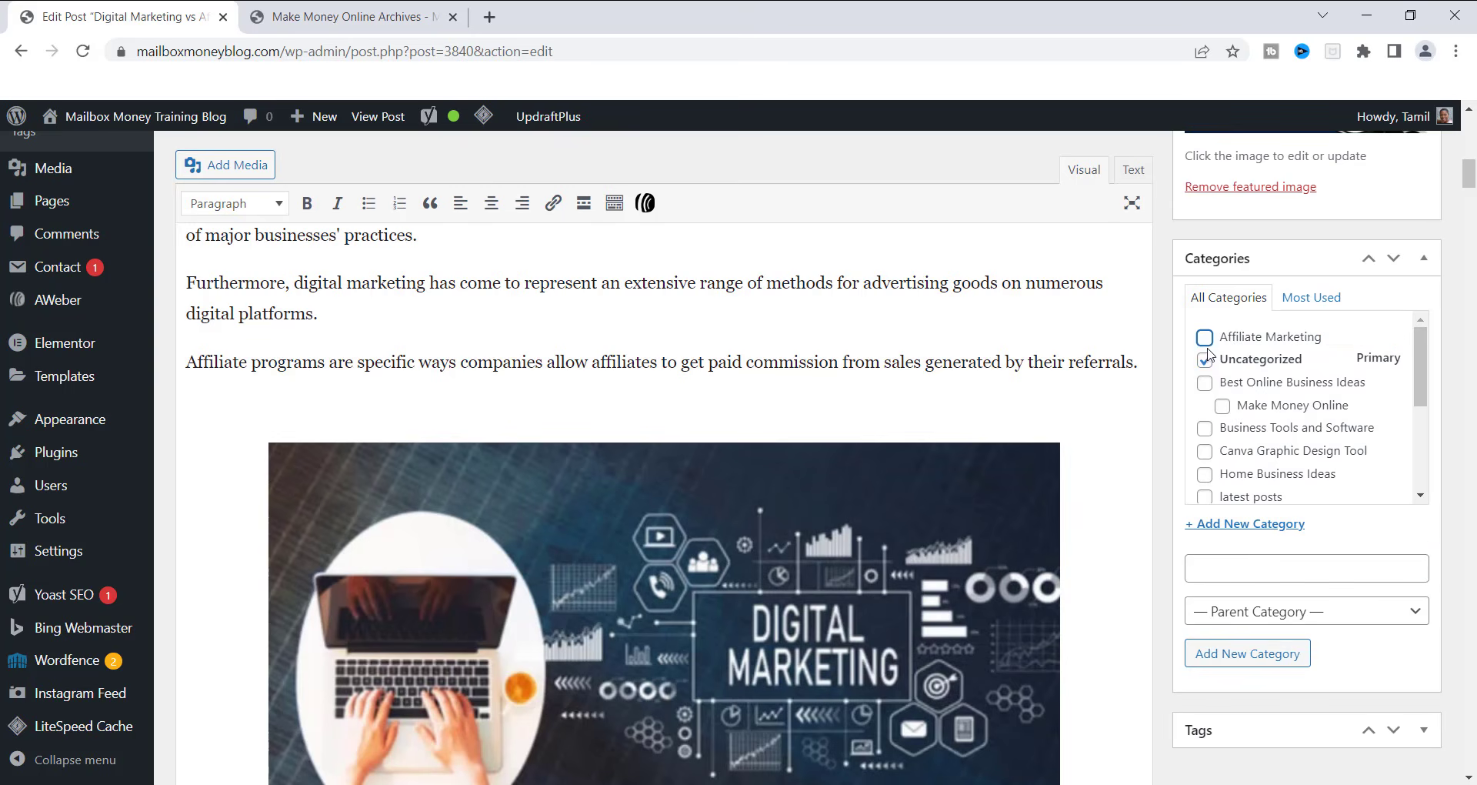
pyautogui.click(1205, 360)
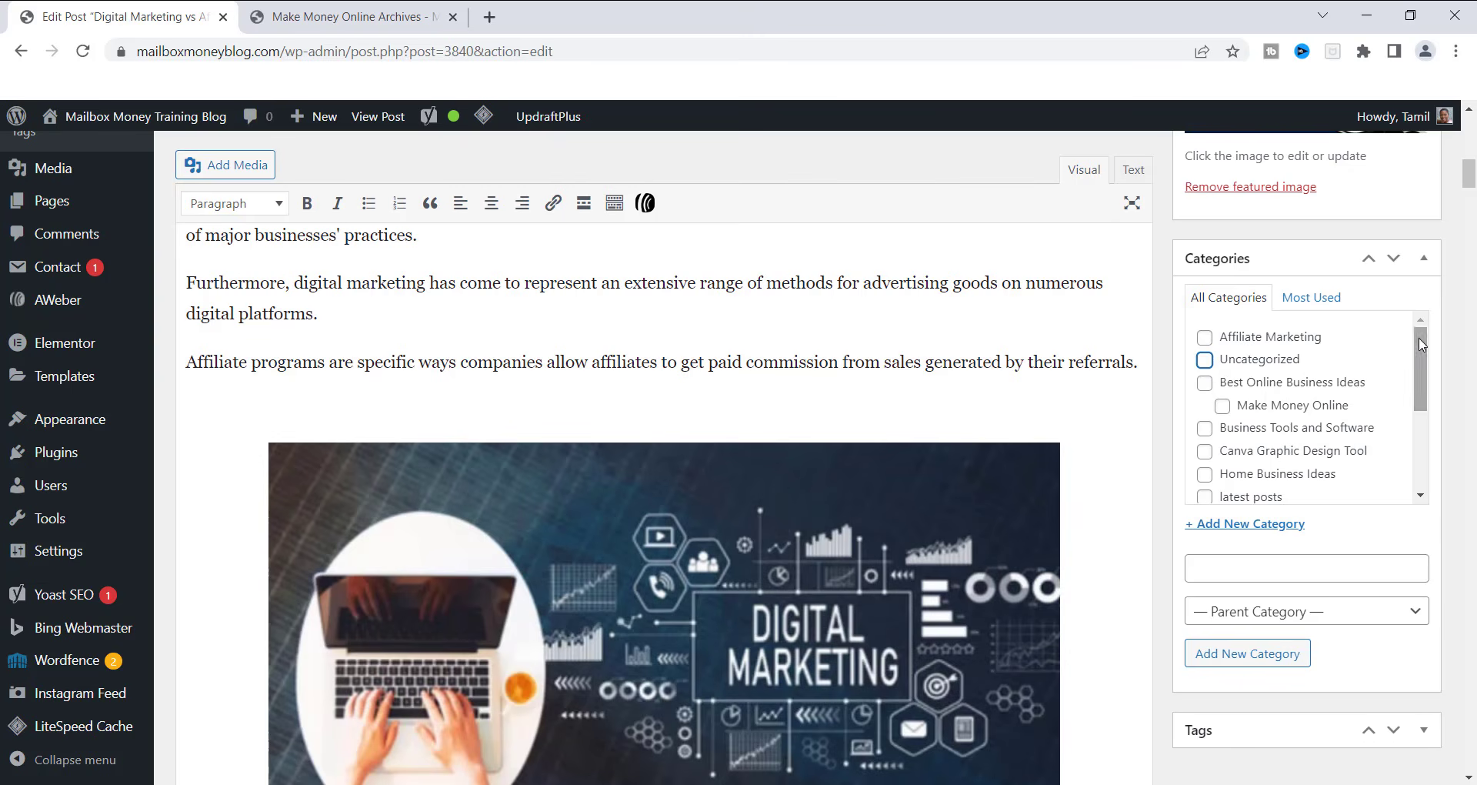
pyautogui.moveTo(1422, 344); pyautogui.dragTo(1423, 422)
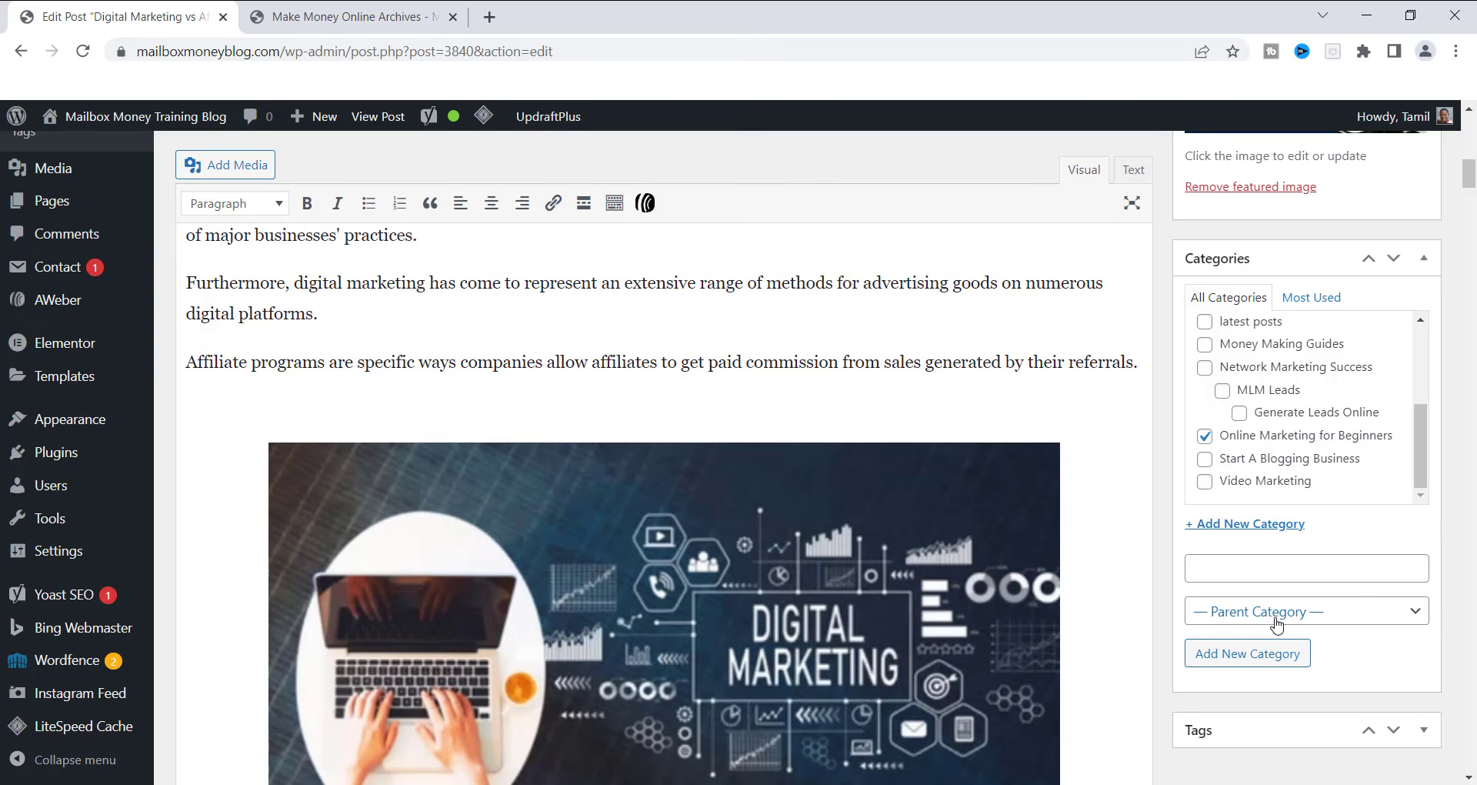
# Choose Affiliate Marketing as the parent category in the post's new-category form and submit it with the name left empty.
pyautogui.click(1414, 615)
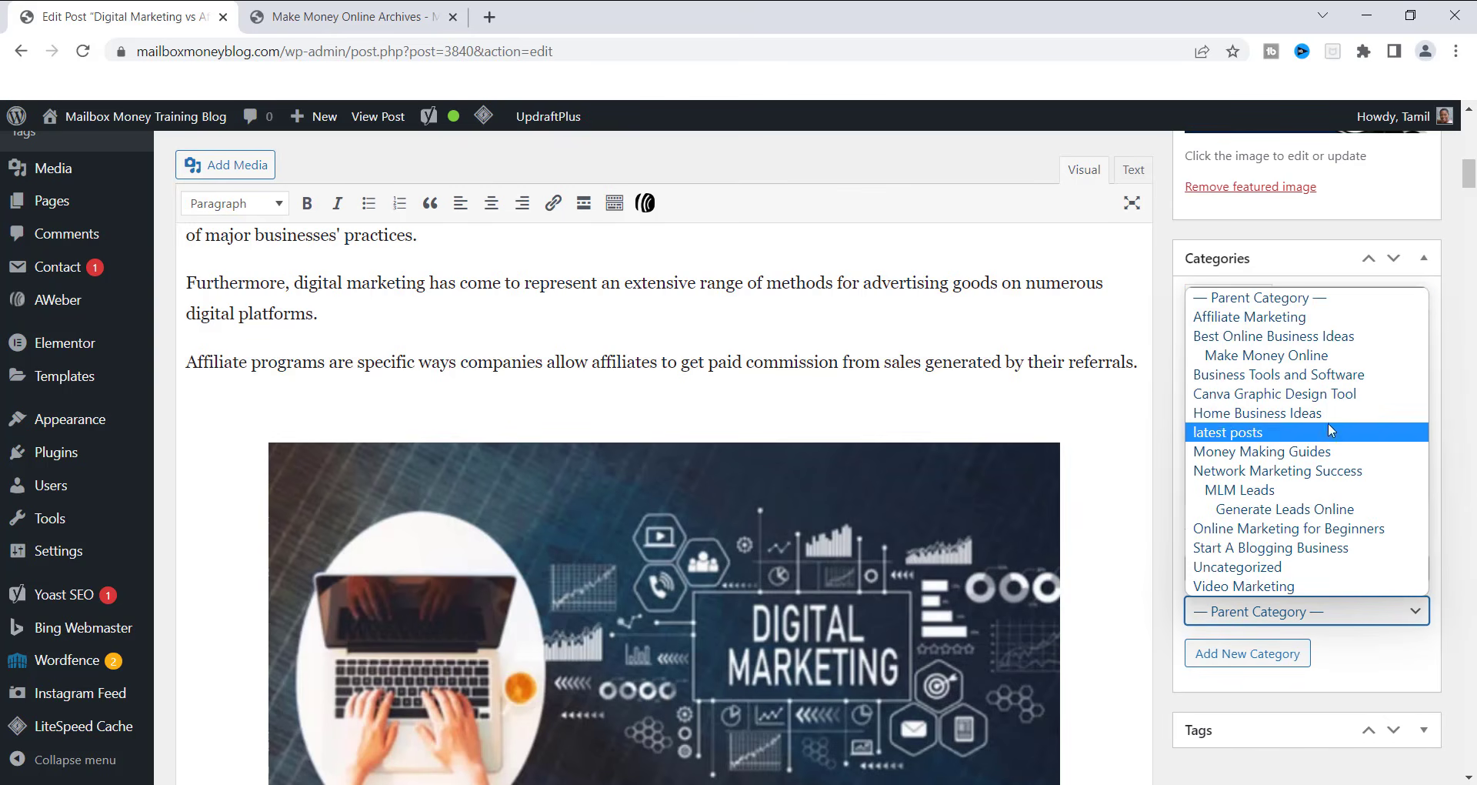
pyautogui.click(1277, 323)
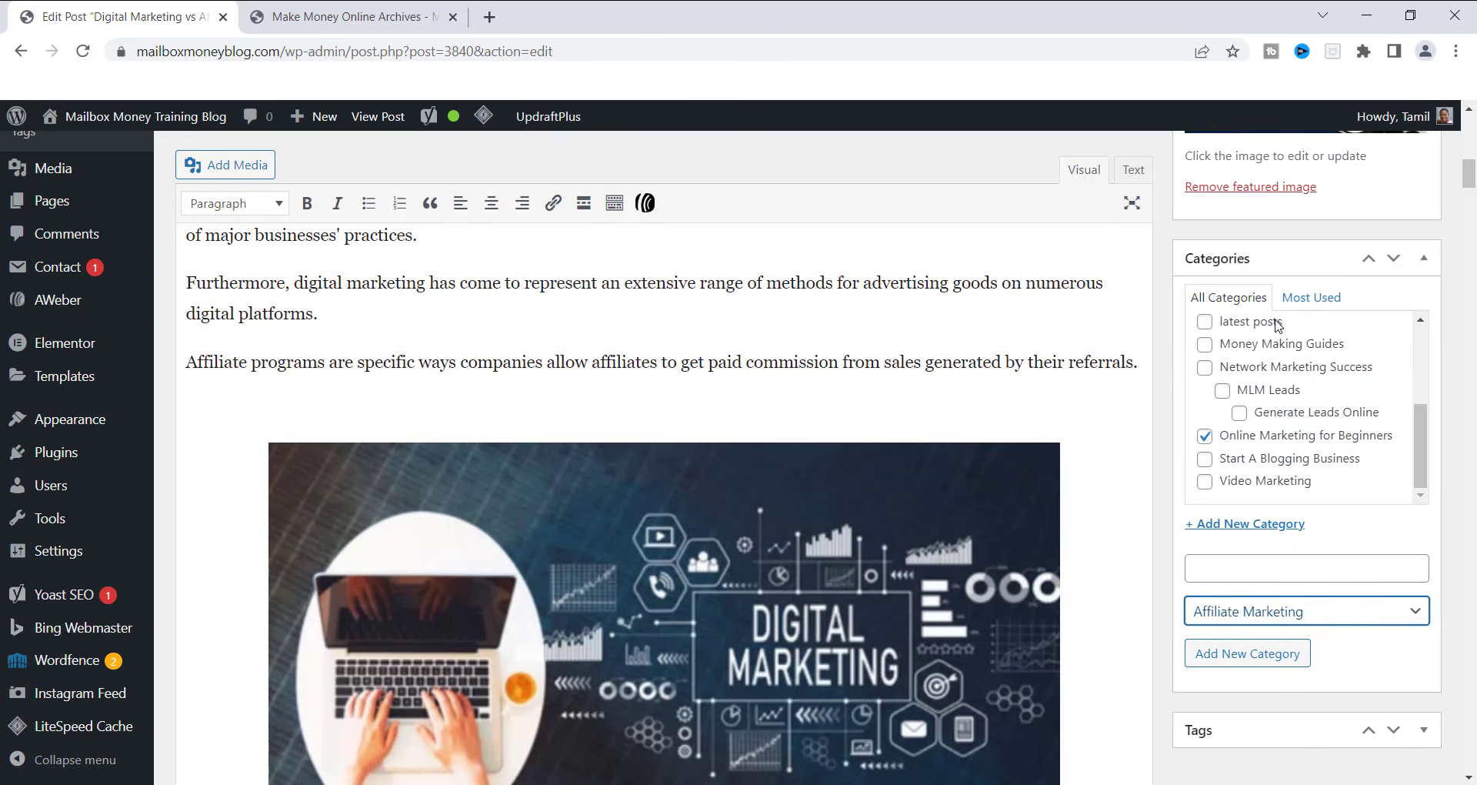
pyautogui.press('space')
pyautogui.click(1376, 676)
pyautogui.click(1338, 618)
pyautogui.click(1350, 662)
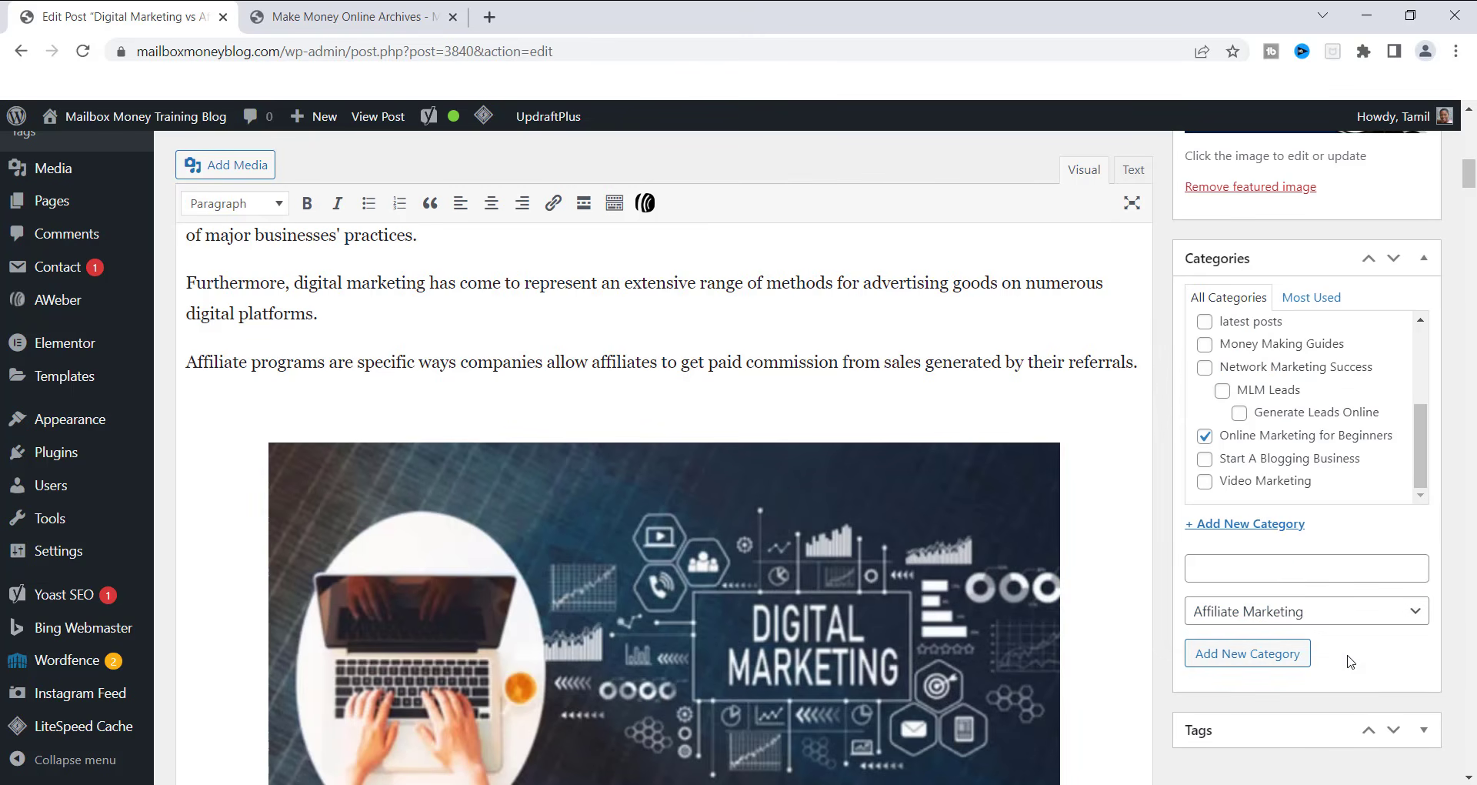
pyautogui.click(1408, 617)
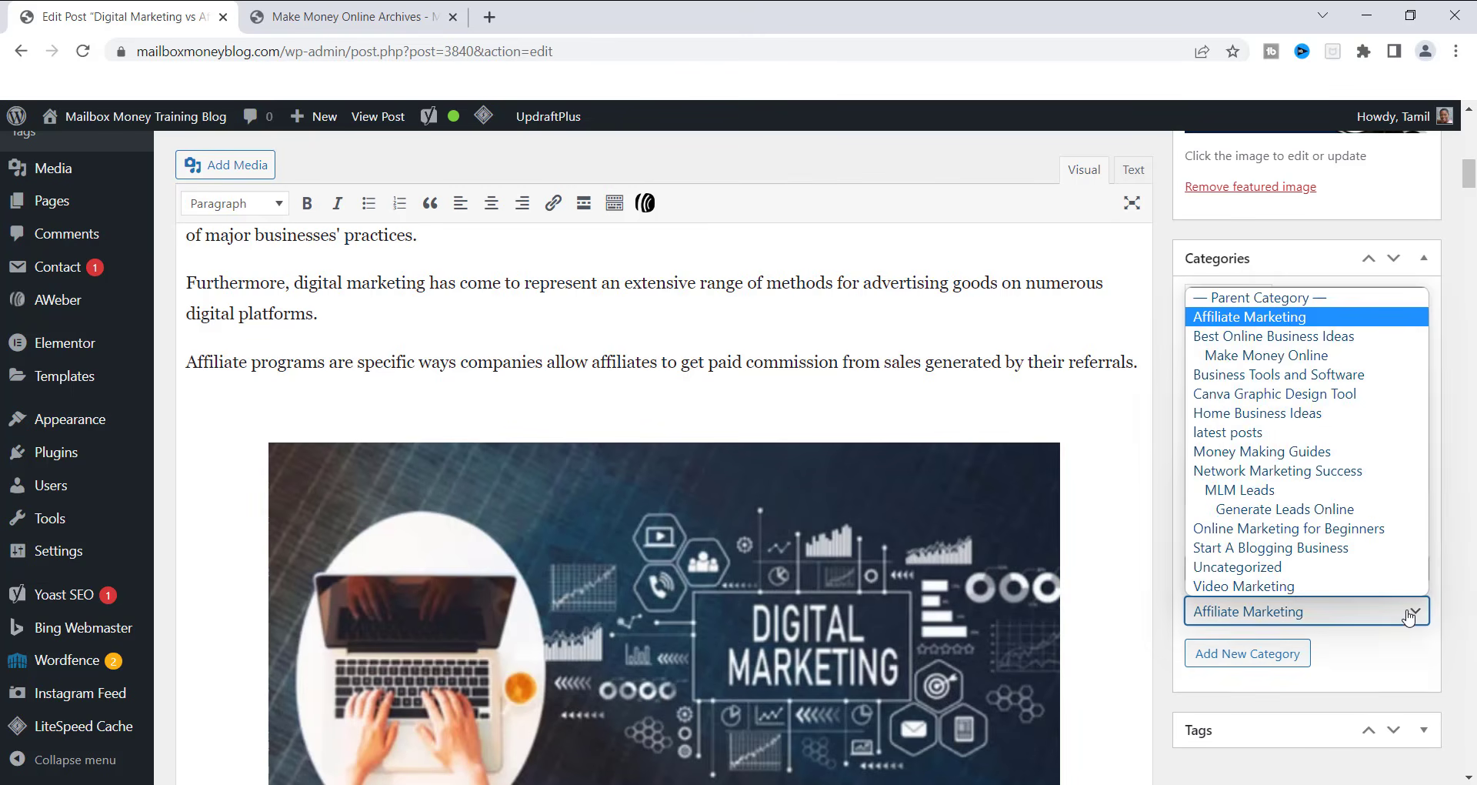
pyautogui.click(1249, 318)
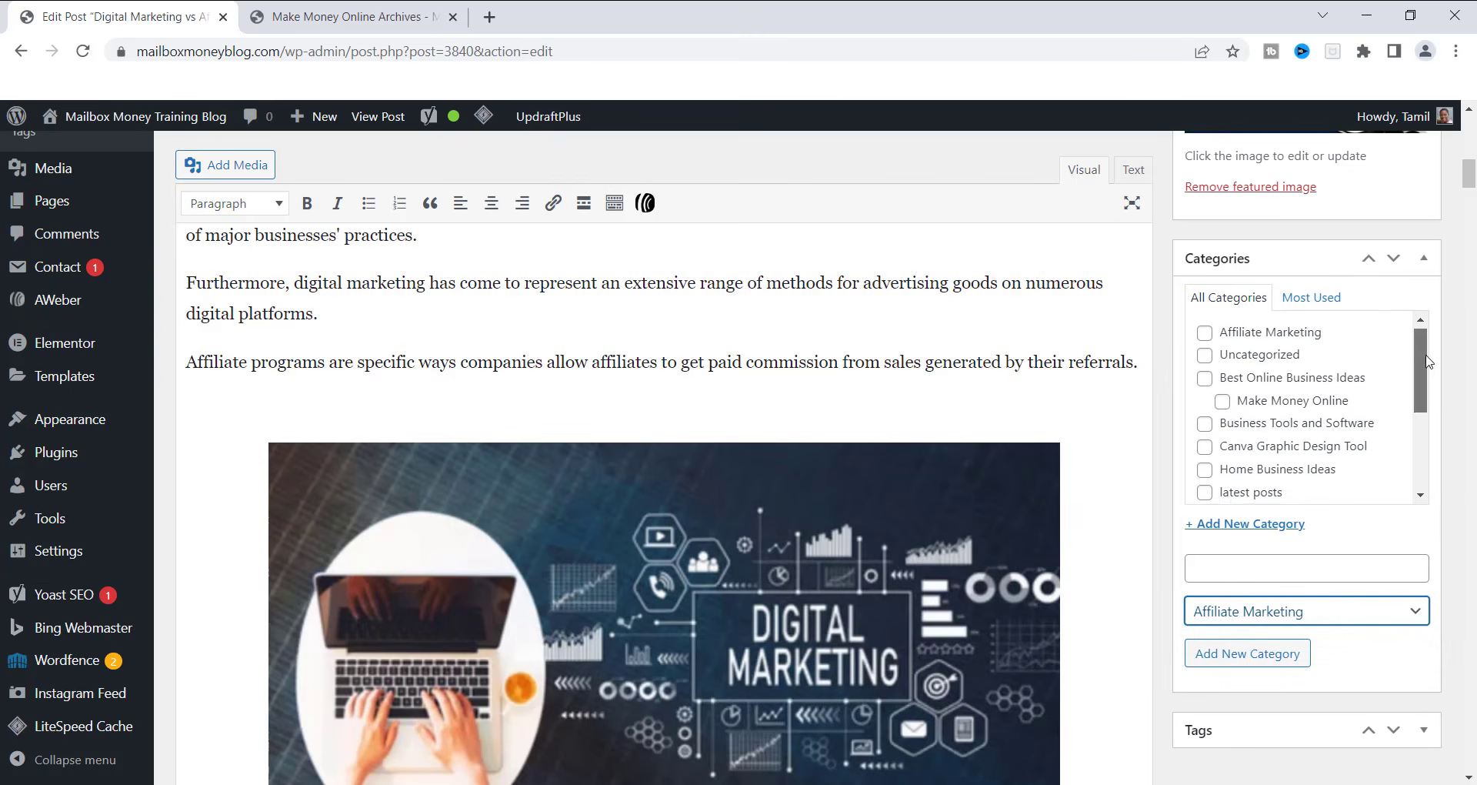
pyautogui.moveTo(1421, 346); pyautogui.dragTo(1435, 443)
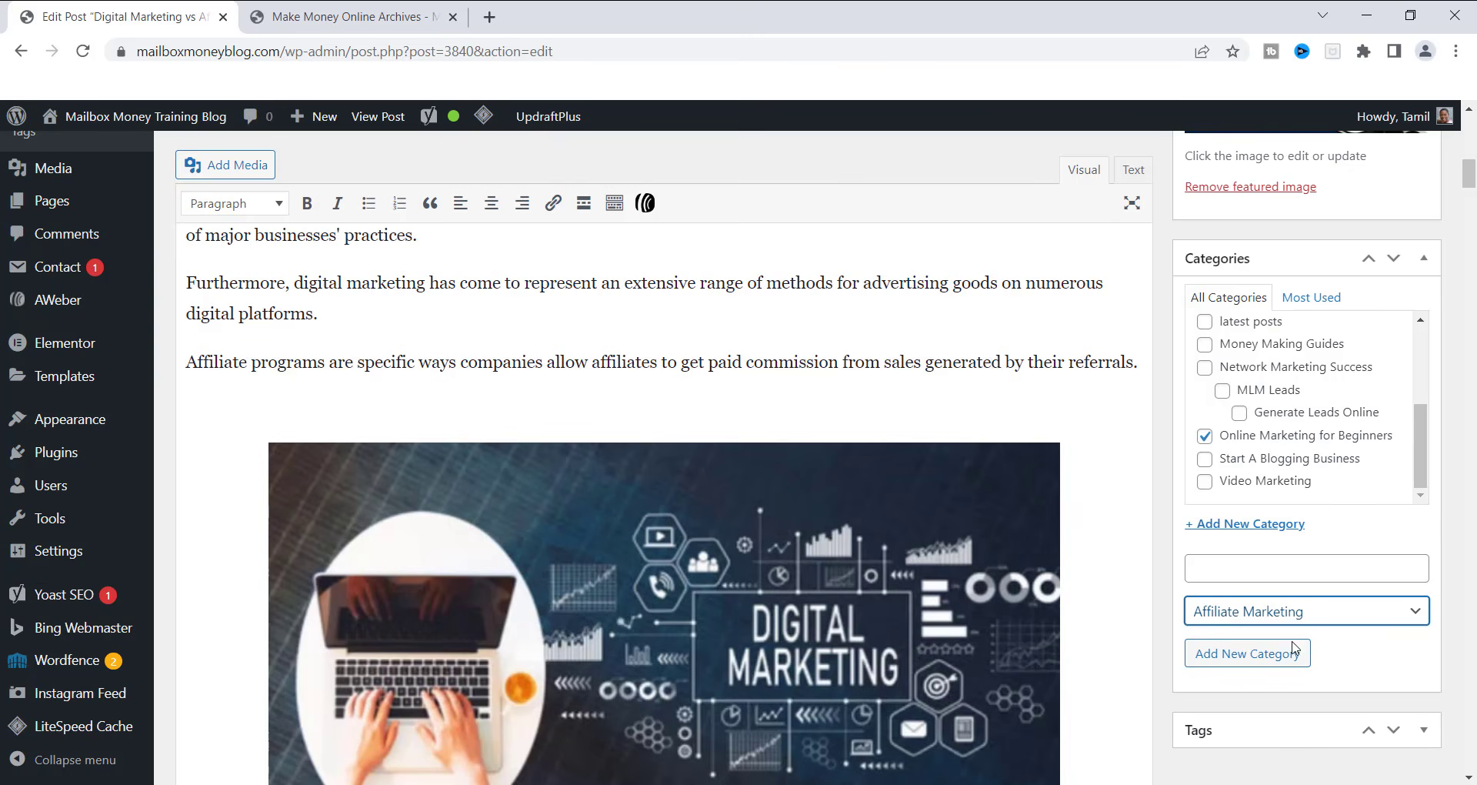
pyautogui.click(1250, 653)
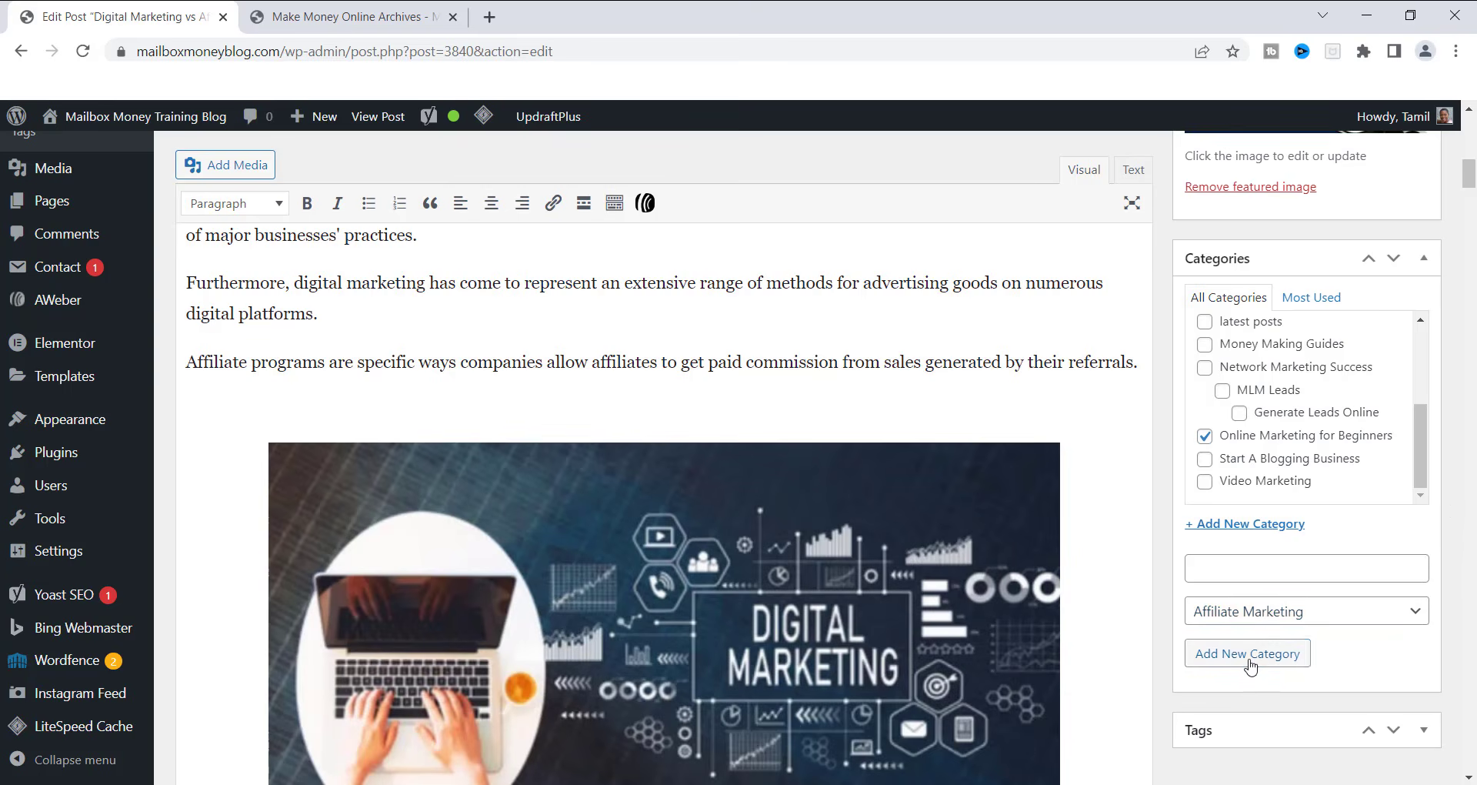
# Review the post's assigned categories and open the Online Marketing for Beginners category for editing from the blog's categories page.
pyautogui.moveTo(1468, 173)
pyautogui.mouseDown()
pyautogui.moveTo(1468, 138)
pyautogui.moveTo(1471, 201)
pyautogui.moveTo(1472, 127)
pyautogui.moveTo(1472, 194)
pyautogui.mouseUp()
pyautogui.moveTo(1422, 560); pyautogui.dragTo(1431, 482)
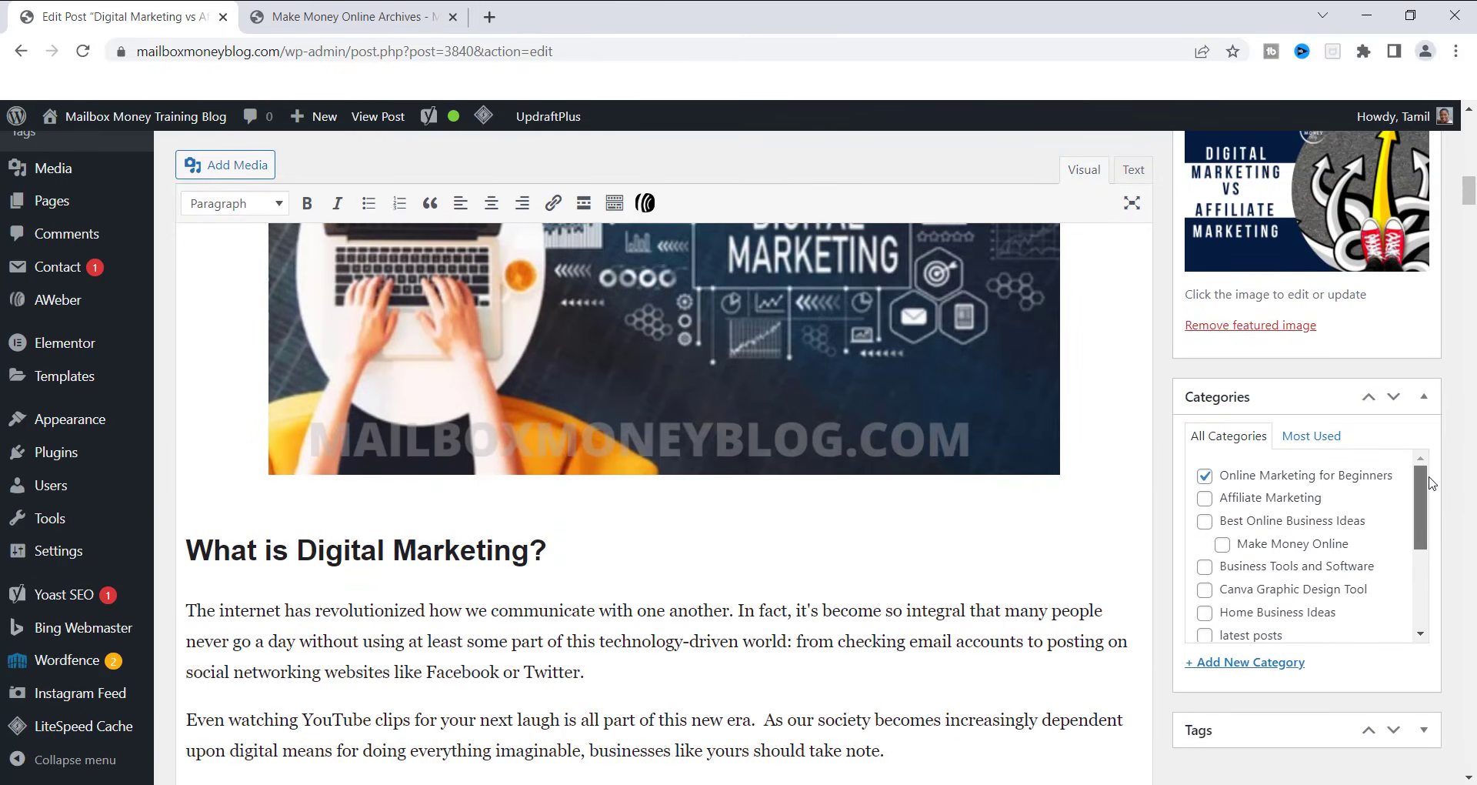
pyautogui.moveTo(1470, 191); pyautogui.dragTo(1467, 164)
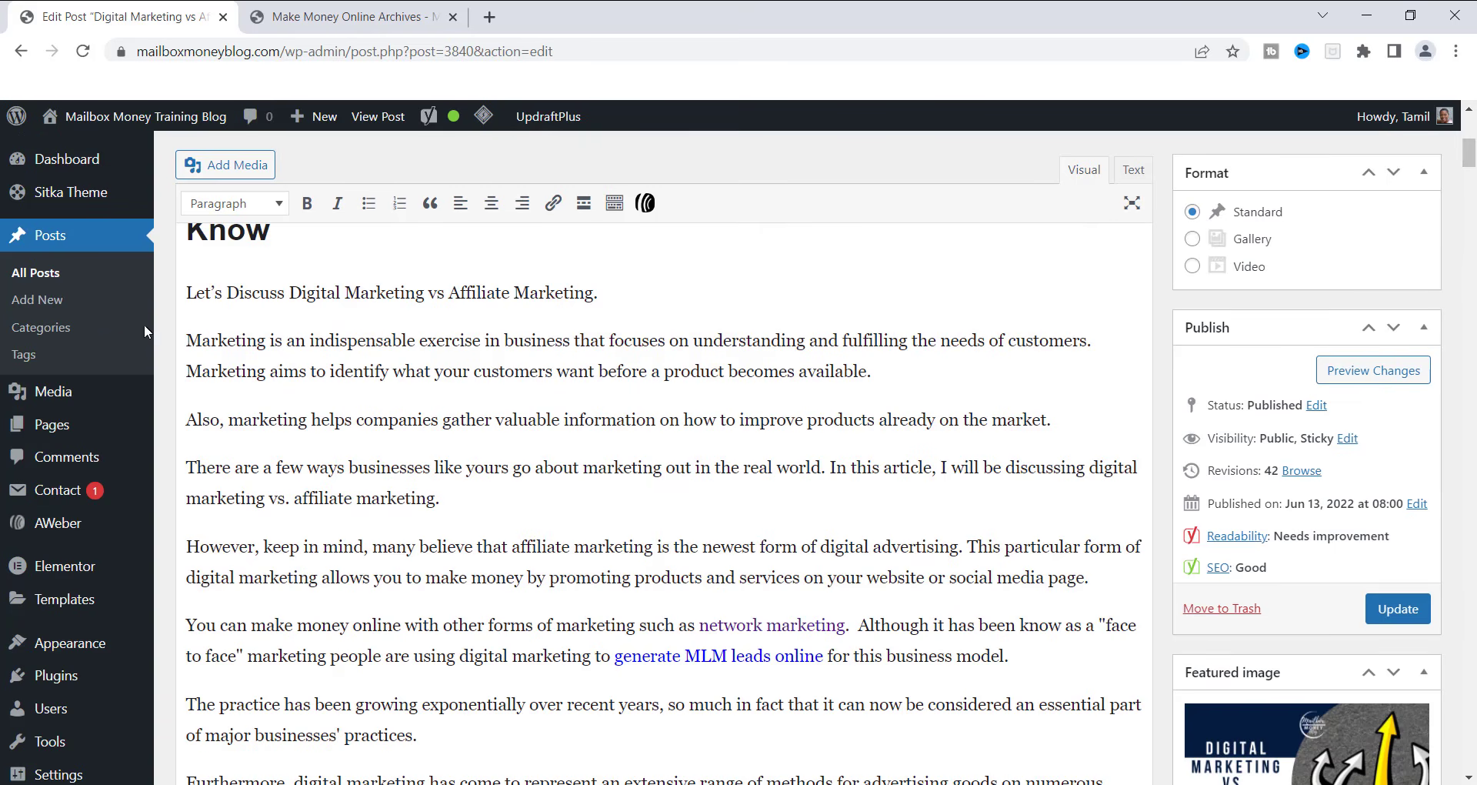
pyautogui.click(44, 329)
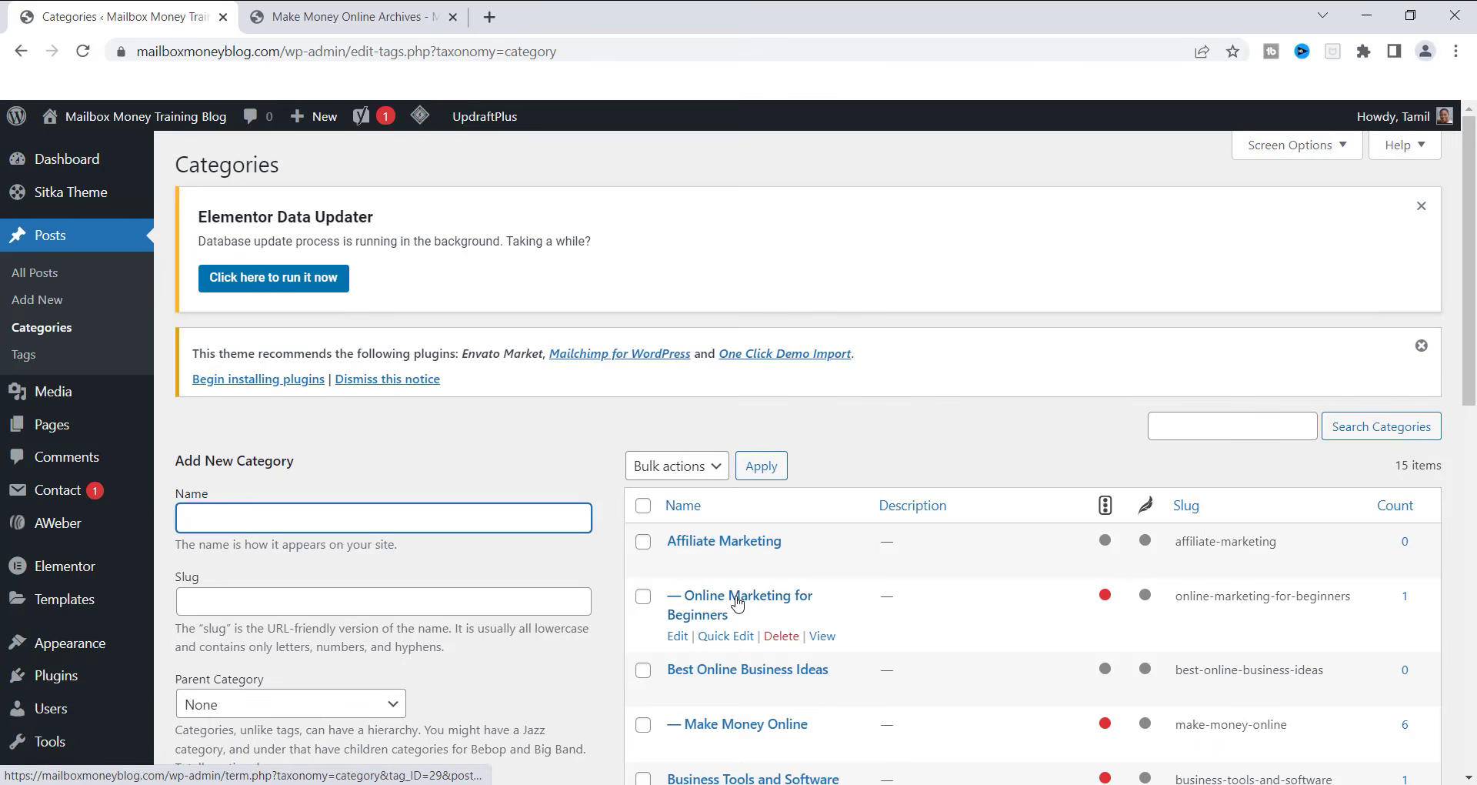
pyautogui.click(738, 603)
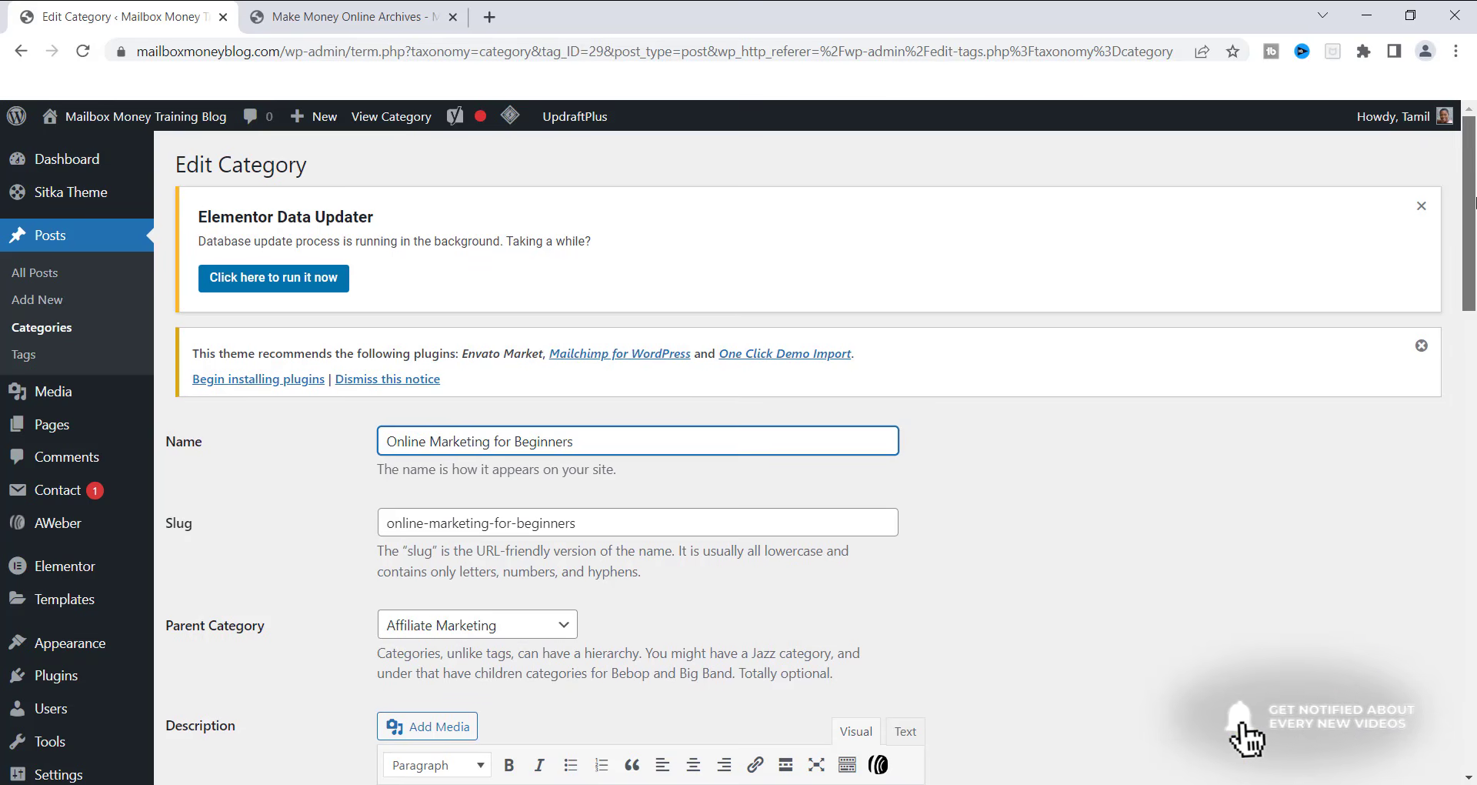
# Examine the category's name, slug, parent and description fields and its Yoast SEO settings, including the focus keyphrase and Google preview.
pyautogui.scroll(-3, 1474, 201)
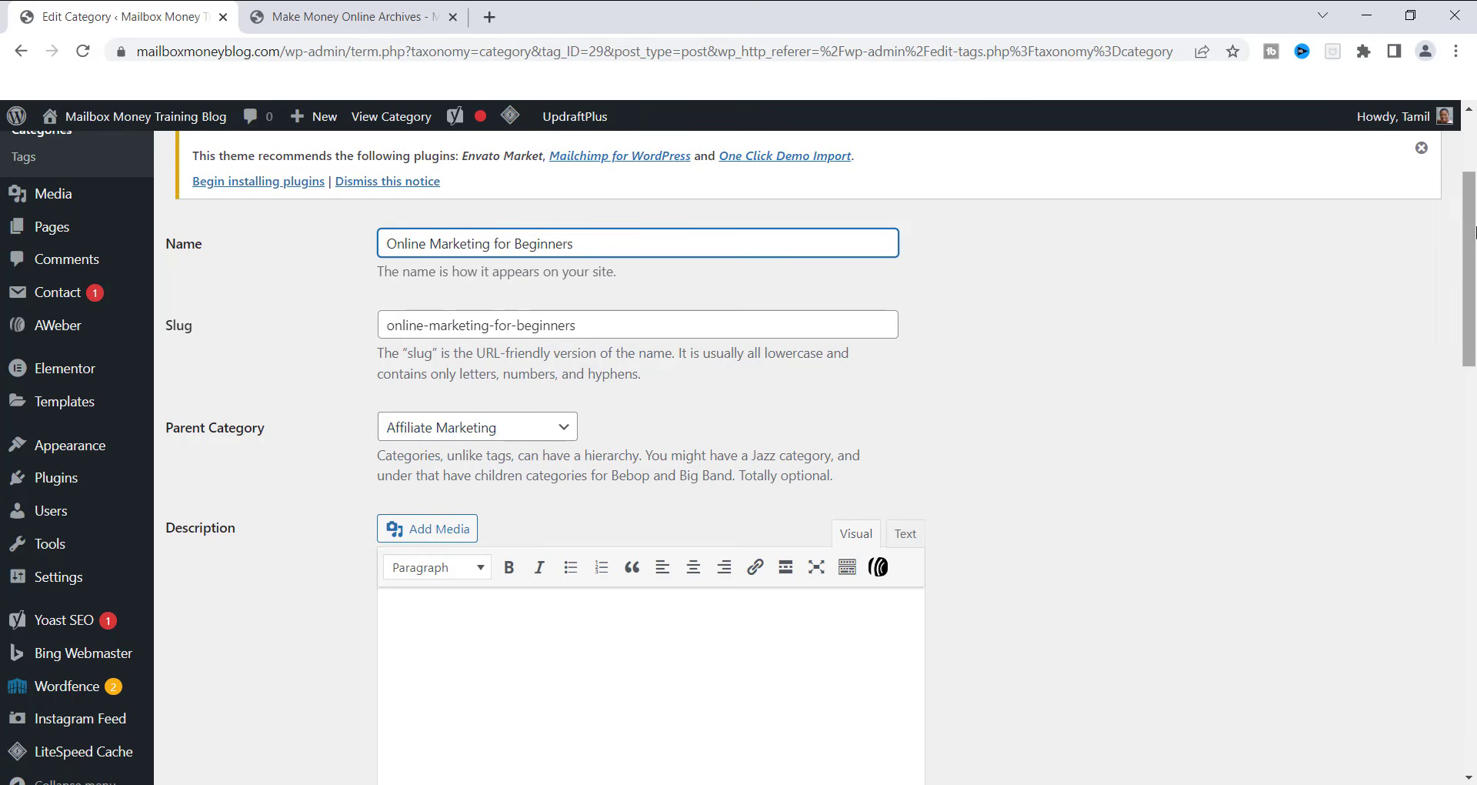
pyautogui.scroll(-1, 1471, 211)
pyautogui.moveTo(1464, 186); pyautogui.dragTo(1429, 221)
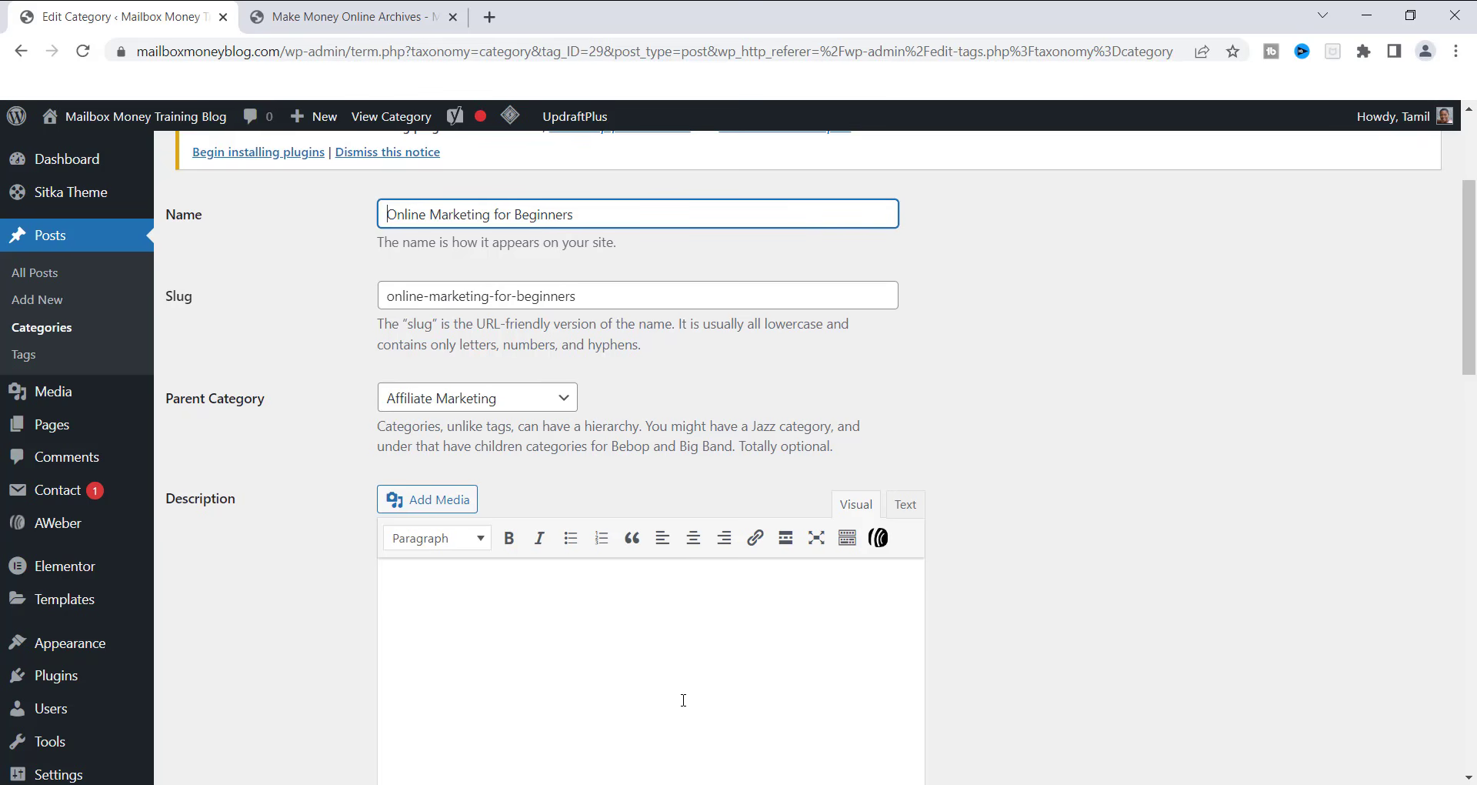
pyautogui.scroll(-2, 990, 575)
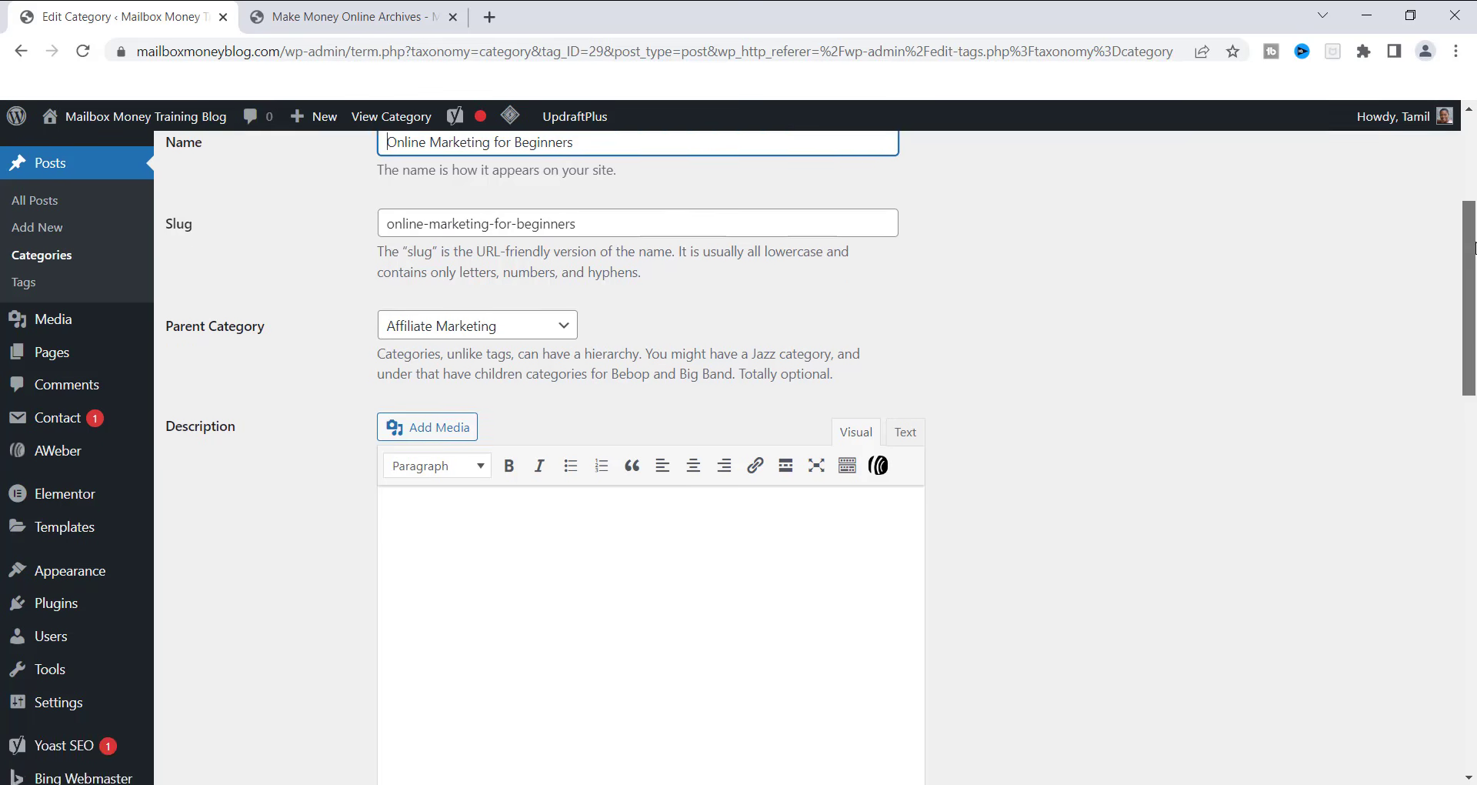
pyautogui.scroll(-2, 1474, 310)
pyautogui.moveTo(1474, 311); pyautogui.dragTo(1474, 369)
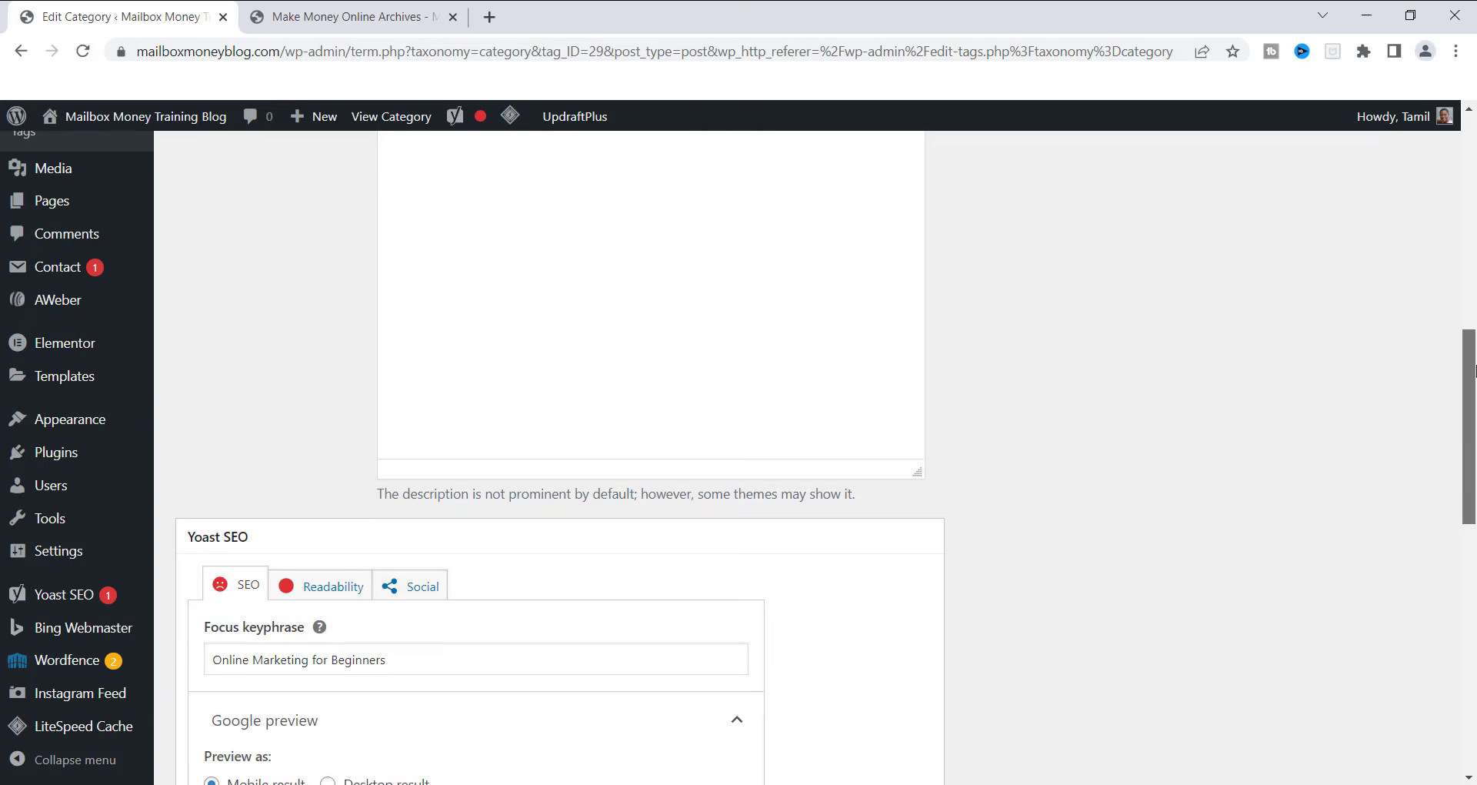
pyautogui.scroll(-3, 892, 377)
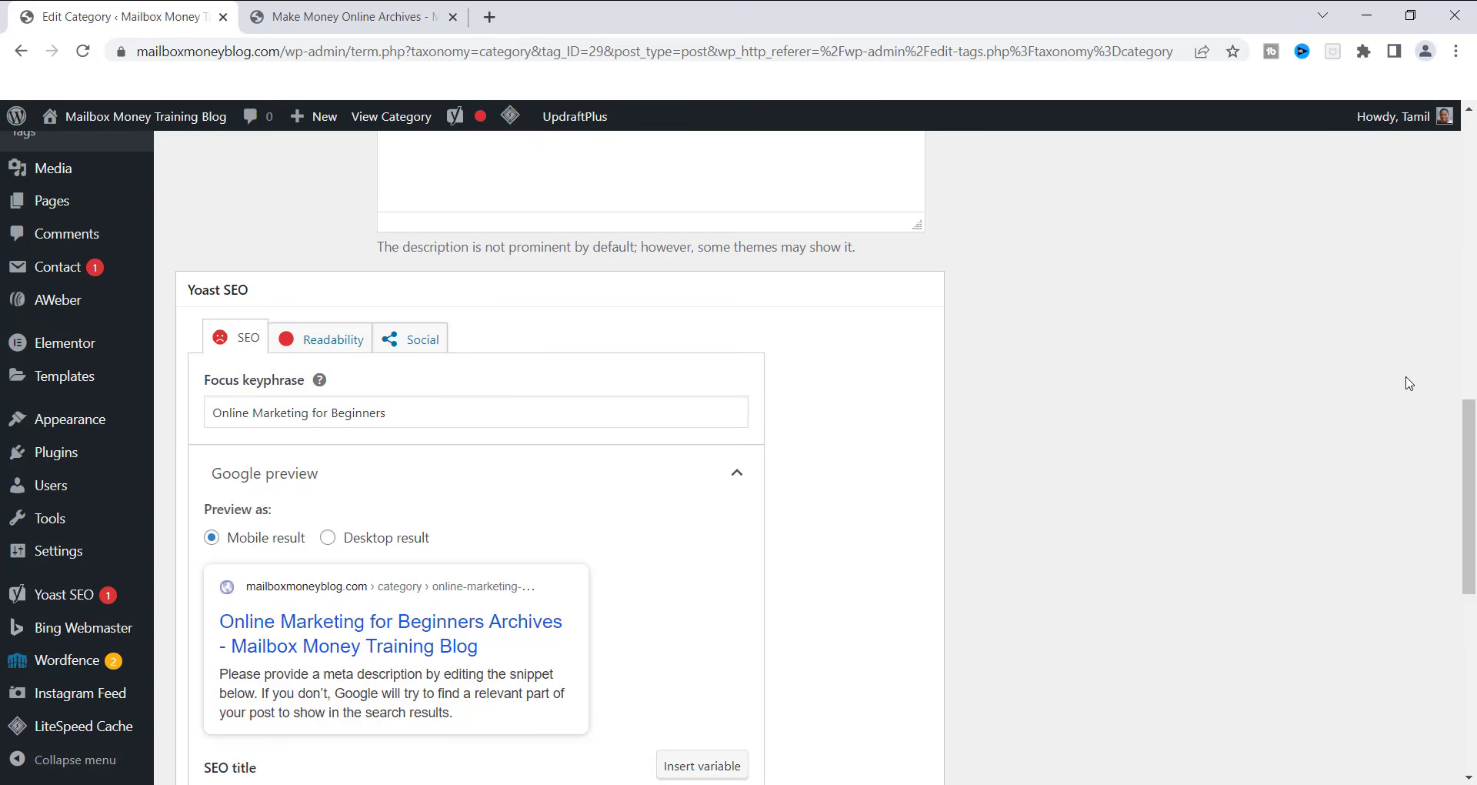
pyautogui.moveTo(1469, 412); pyautogui.dragTo(1463, 163)
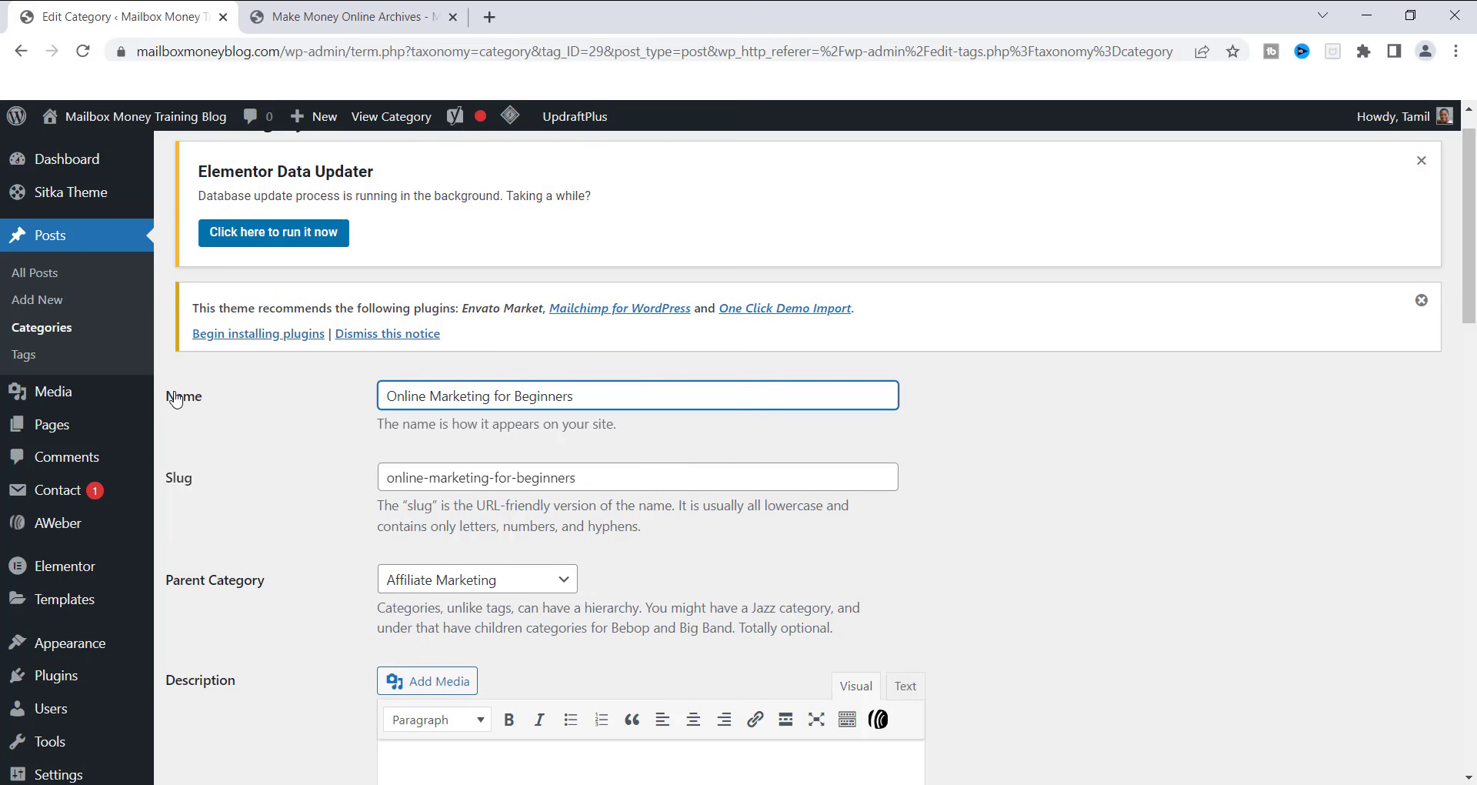
# Open the list of all posts and review which categories are assigned to each post.
pyautogui.click(36, 275)
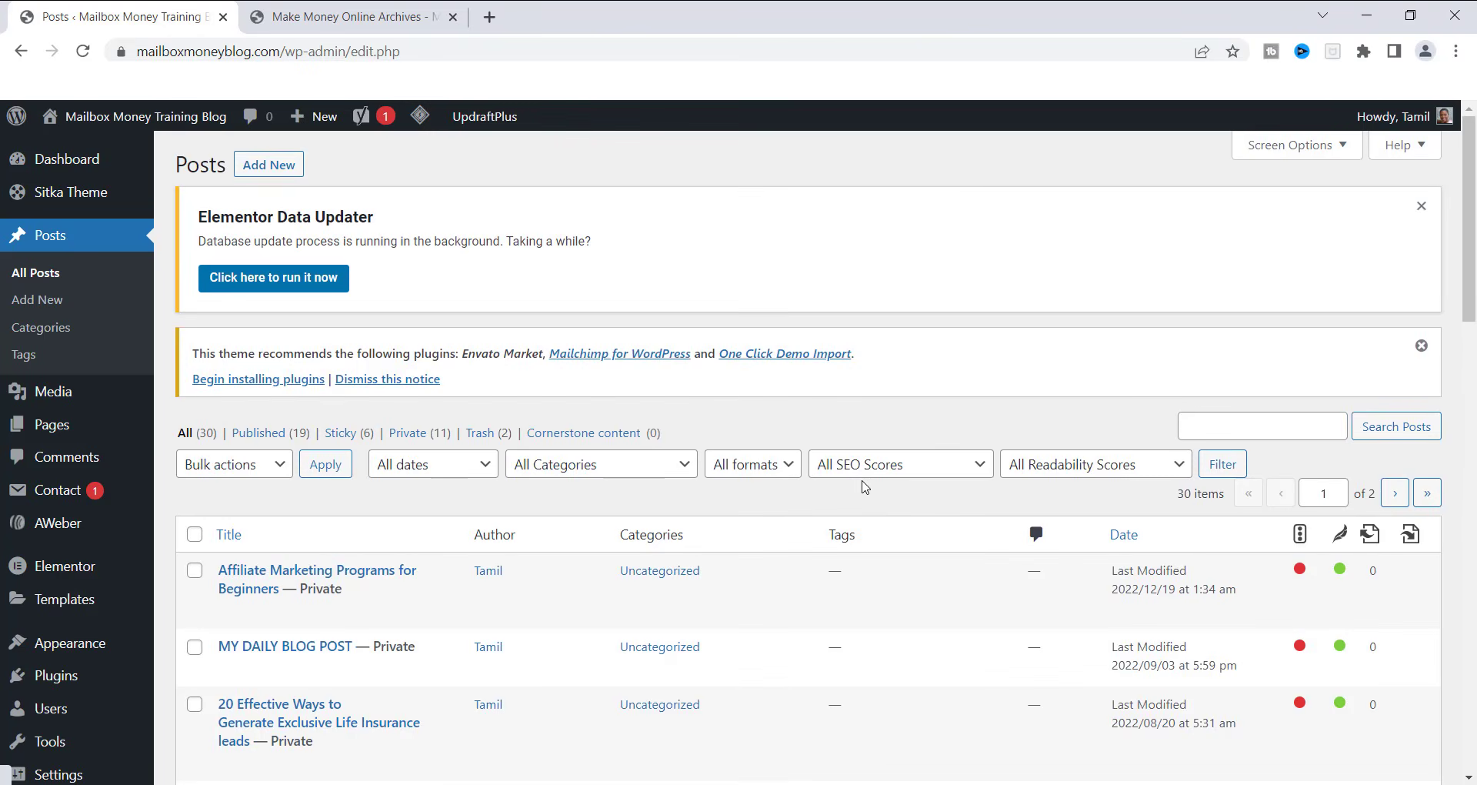
pyautogui.moveTo(1474, 150); pyautogui.dragTo(1474, 227)
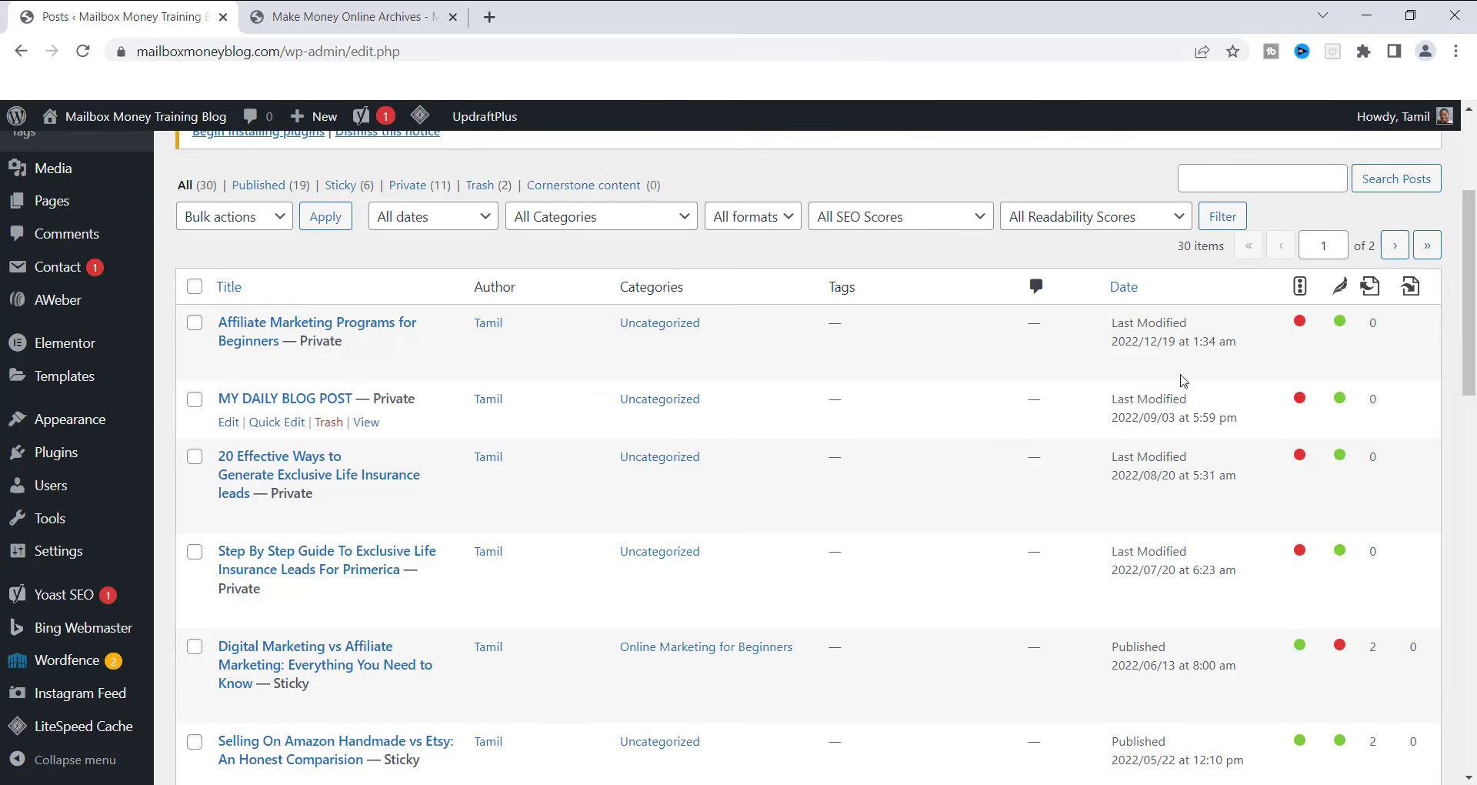
pyautogui.moveTo(1471, 237); pyautogui.dragTo(1471, 360)
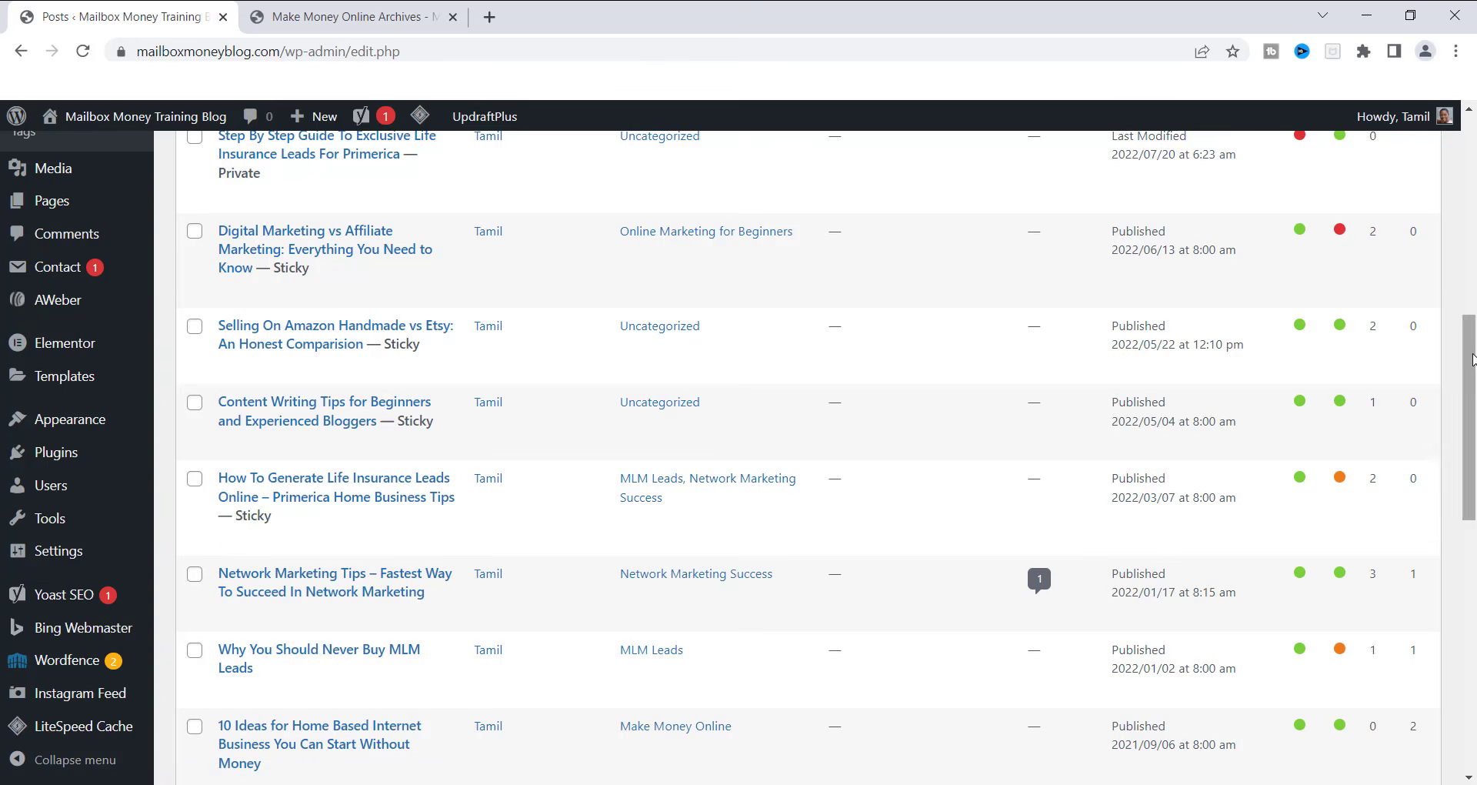
pyautogui.scroll(-4, 1470, 453)
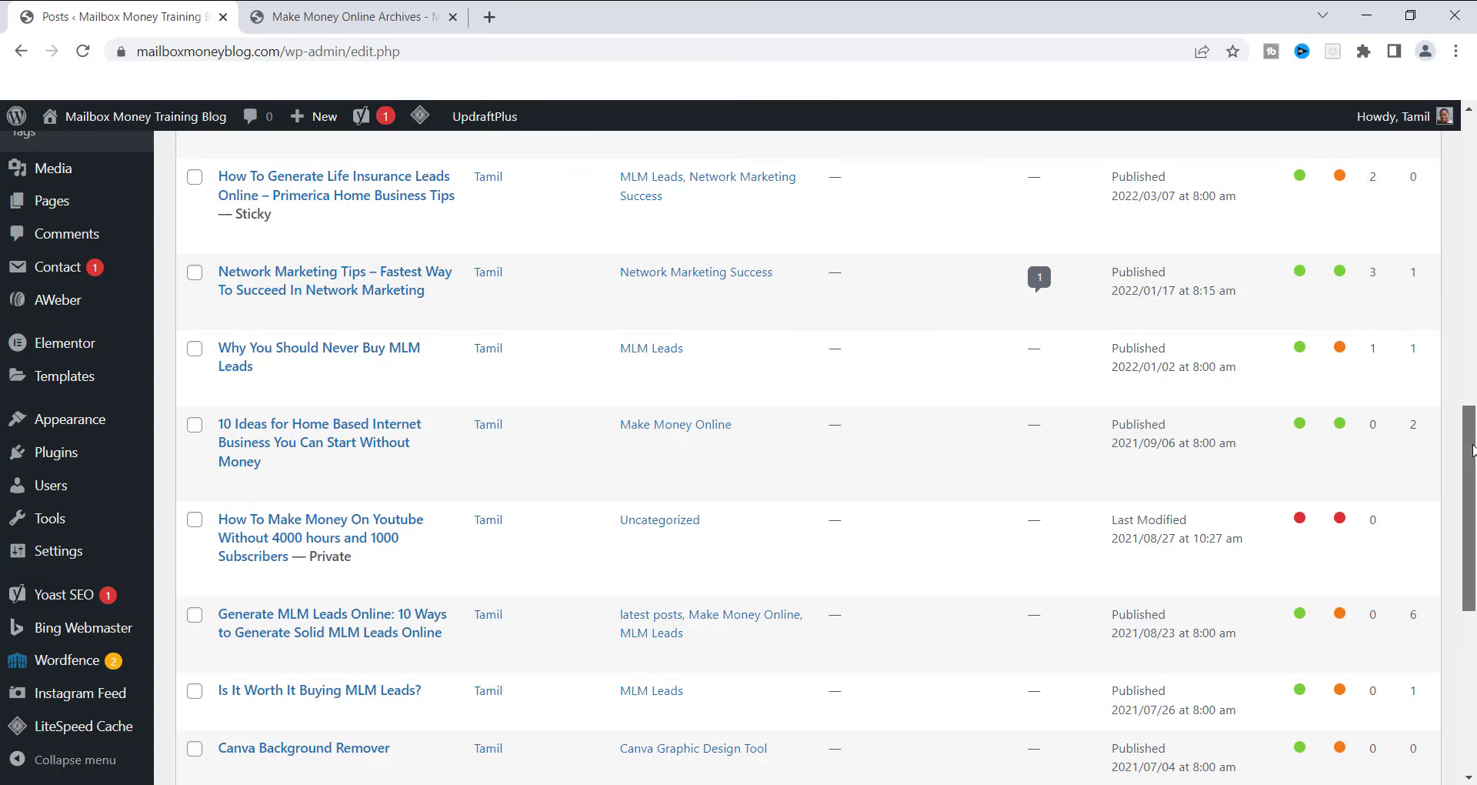
pyautogui.moveTo(1471, 450); pyautogui.dragTo(1471, 483)
pyautogui.moveTo(1461, 426); pyautogui.dragTo(1392, 339)
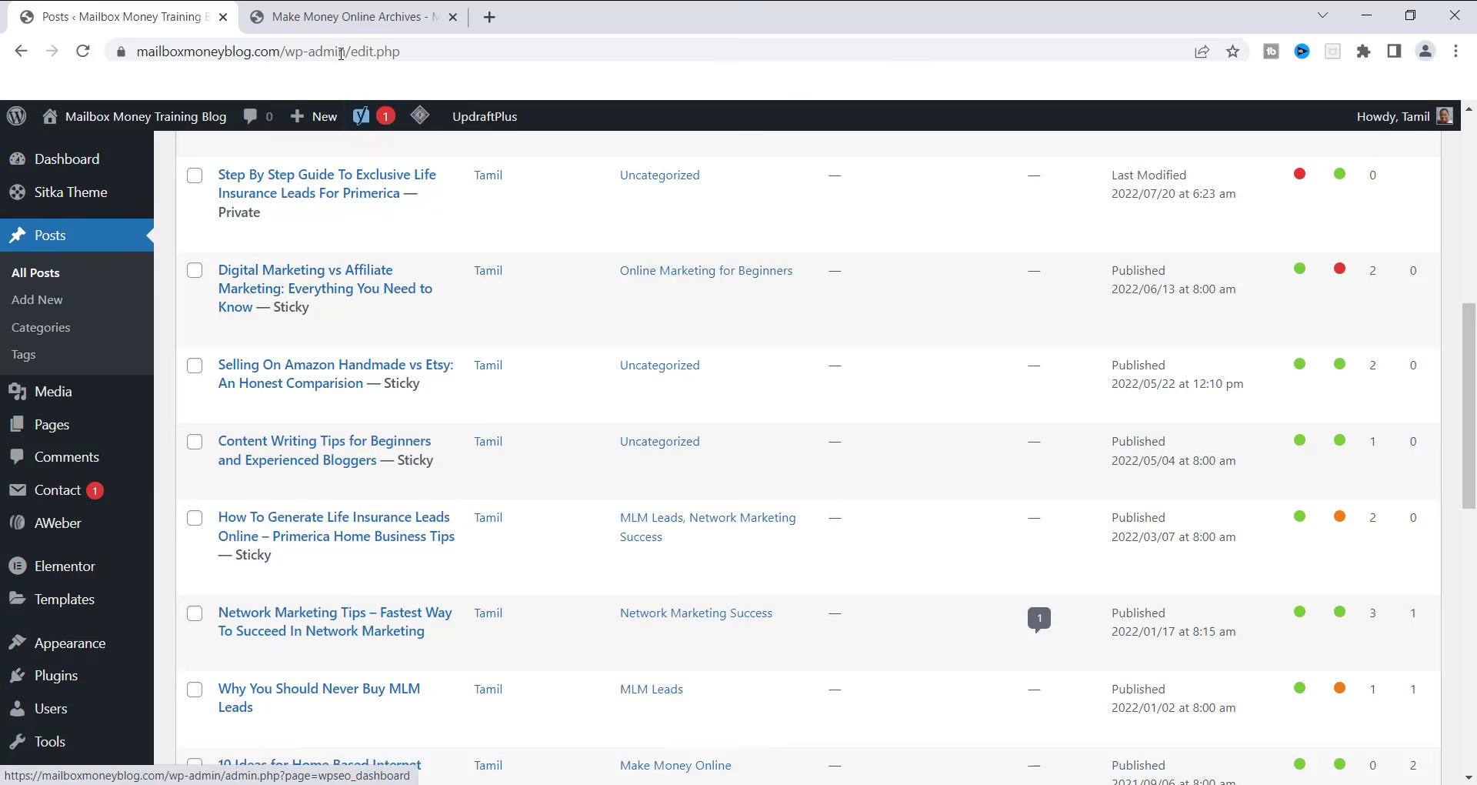
# View the Make Money Online category archive on the live blog and browse the videos of the YouTube channel.
pyautogui.click(337, 19)
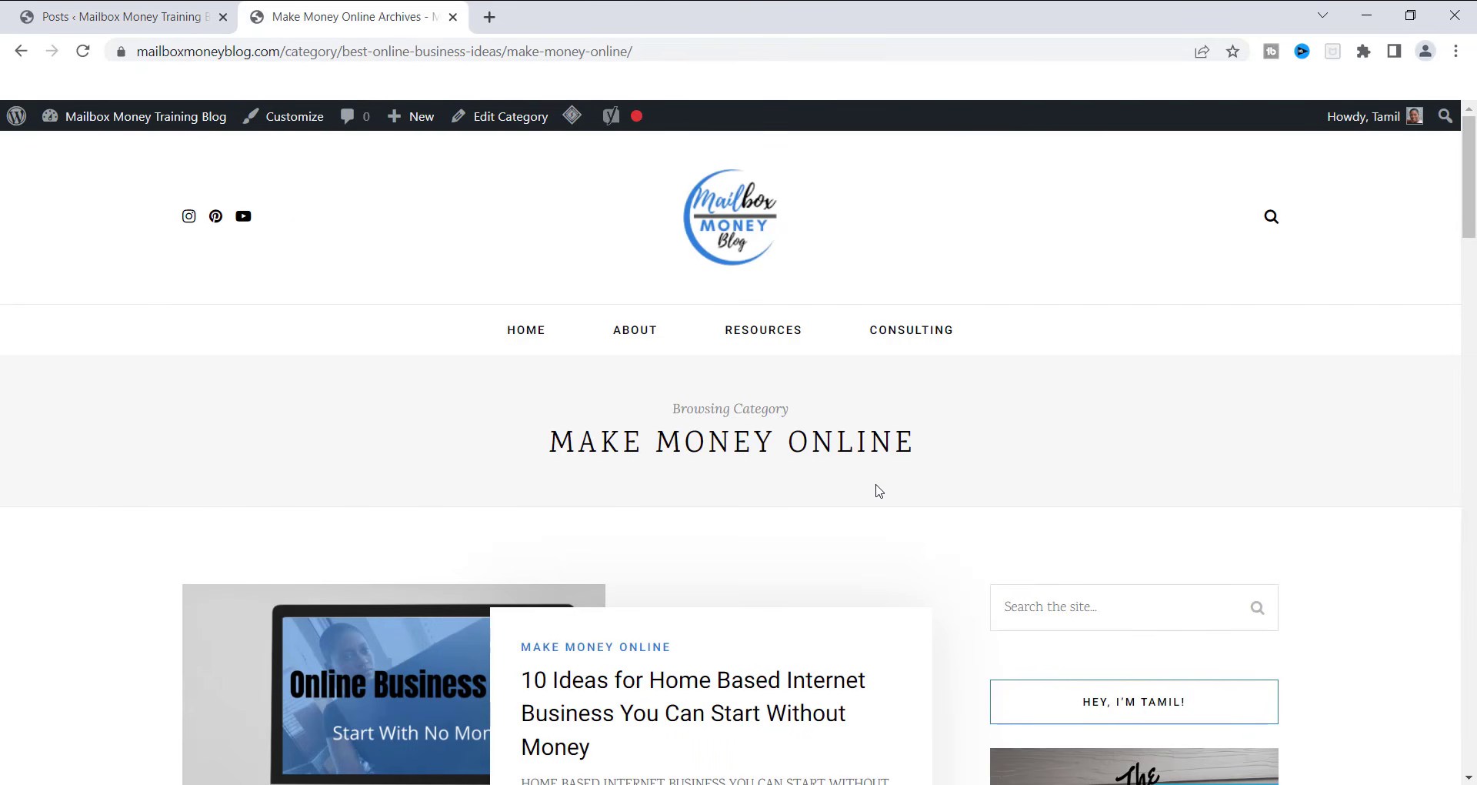
pyautogui.moveTo(1469, 146); pyautogui.dragTo(1454, 271)
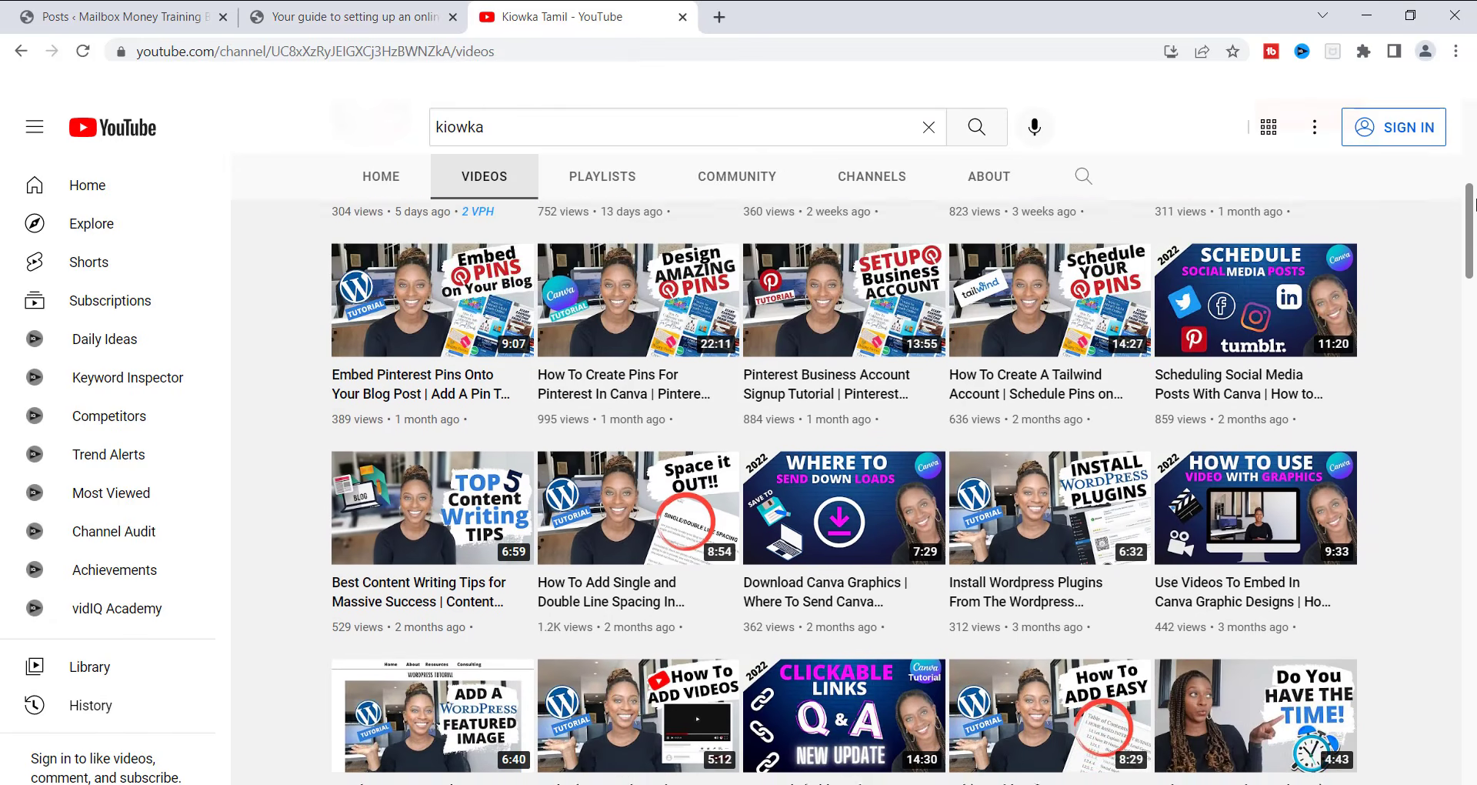
pyautogui.scroll(-3, 1248, 300)
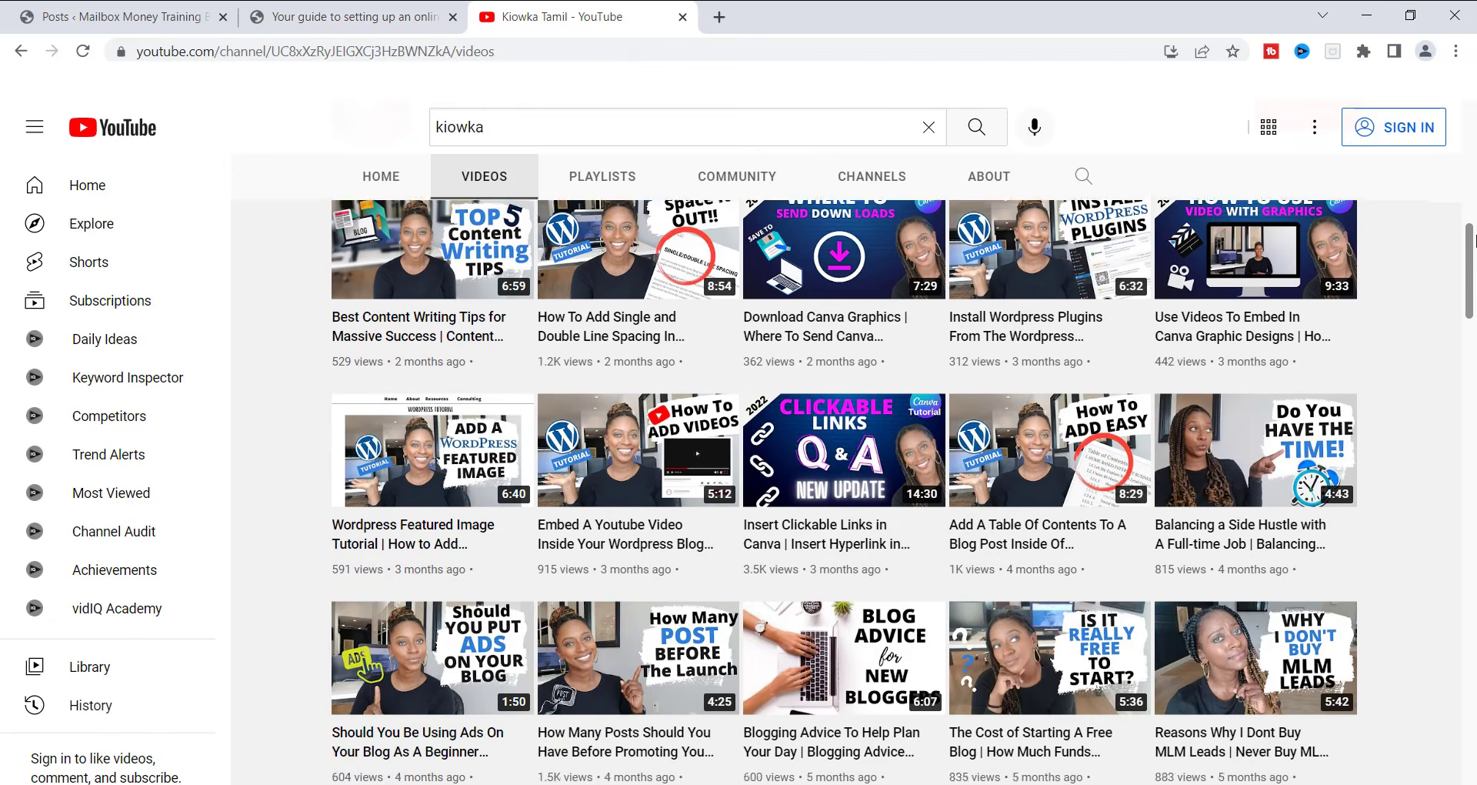